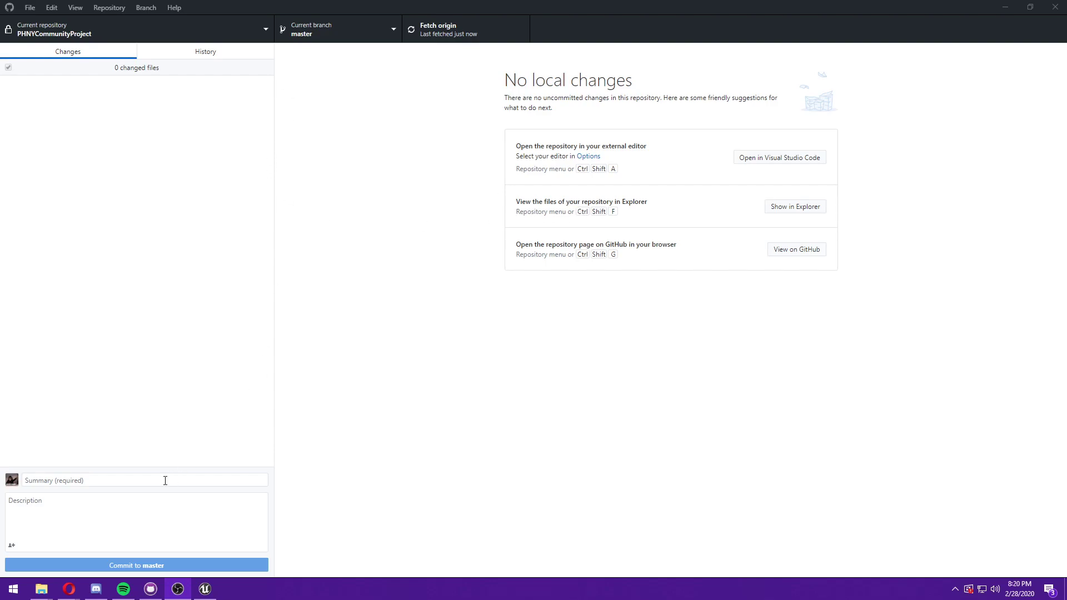
Switch from GitHub Desktop to the GitHub dashboard in the Opera browser.
mouse_move(68, 589)
left_click(179, 528)
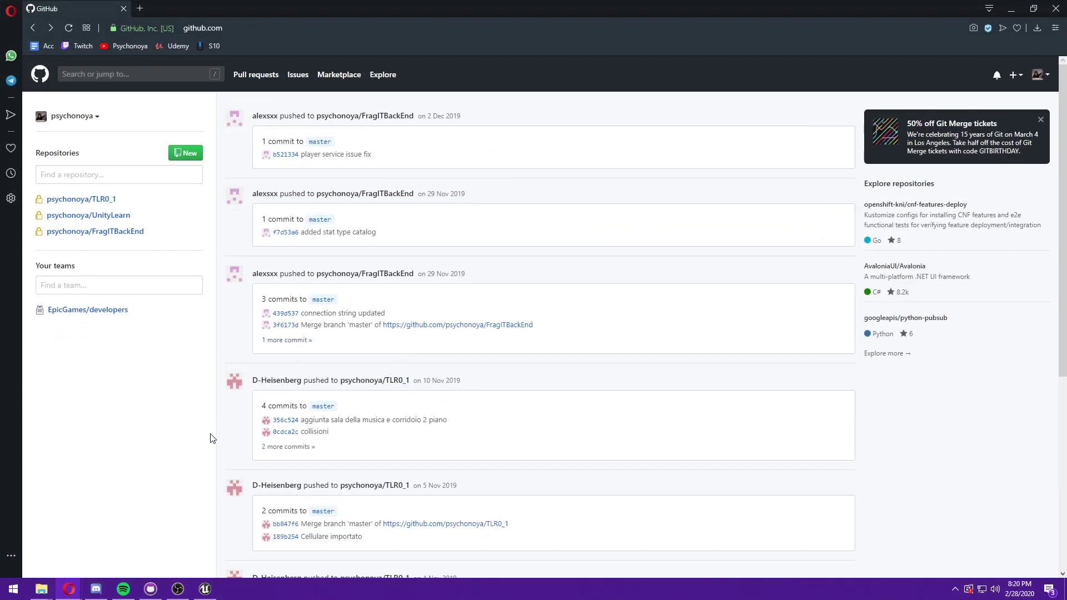
Reload the GitHub dashboard, visit the PHNYCommunityProject page, and dismiss the Git Merge promo.
key("F5")
left_click(136, 231)
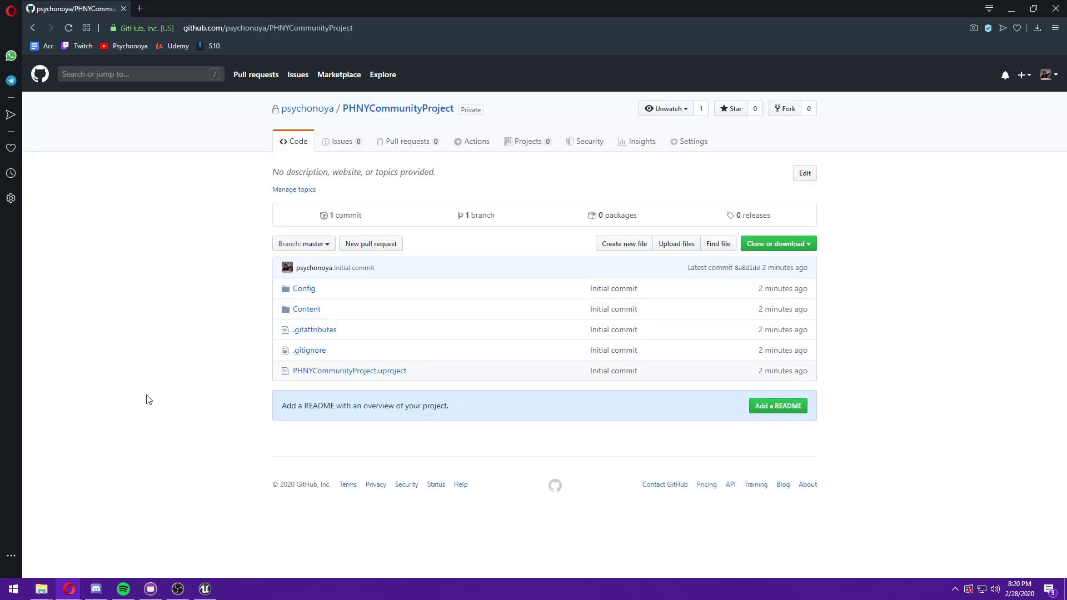
left_click(33, 29)
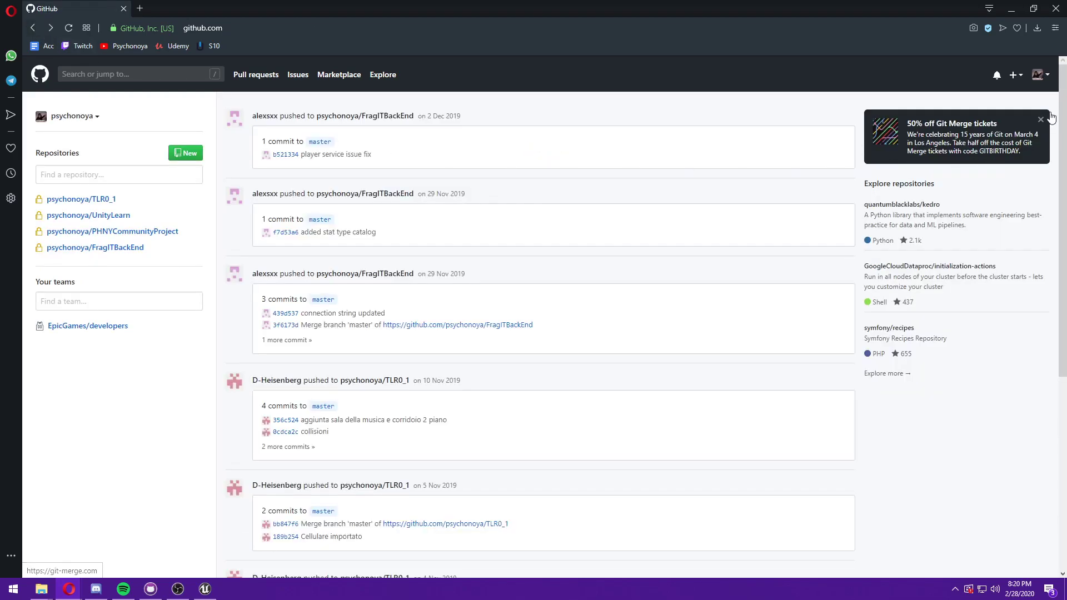
left_click(1038, 121)
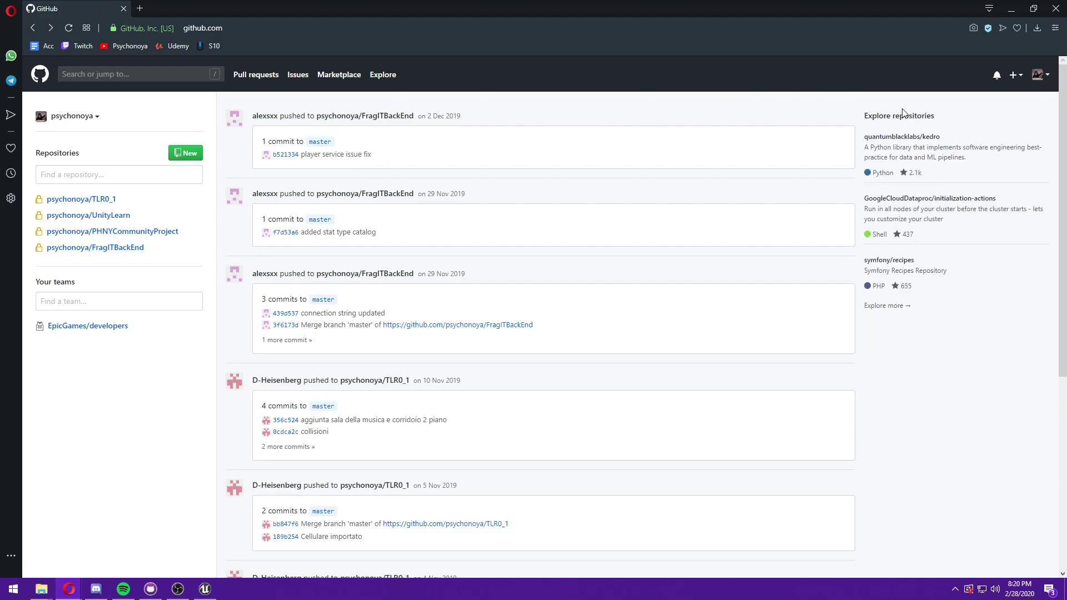
Flip to GitHub Desktop and back, then bring up the Unreal Editor project.
left_click(150, 588)
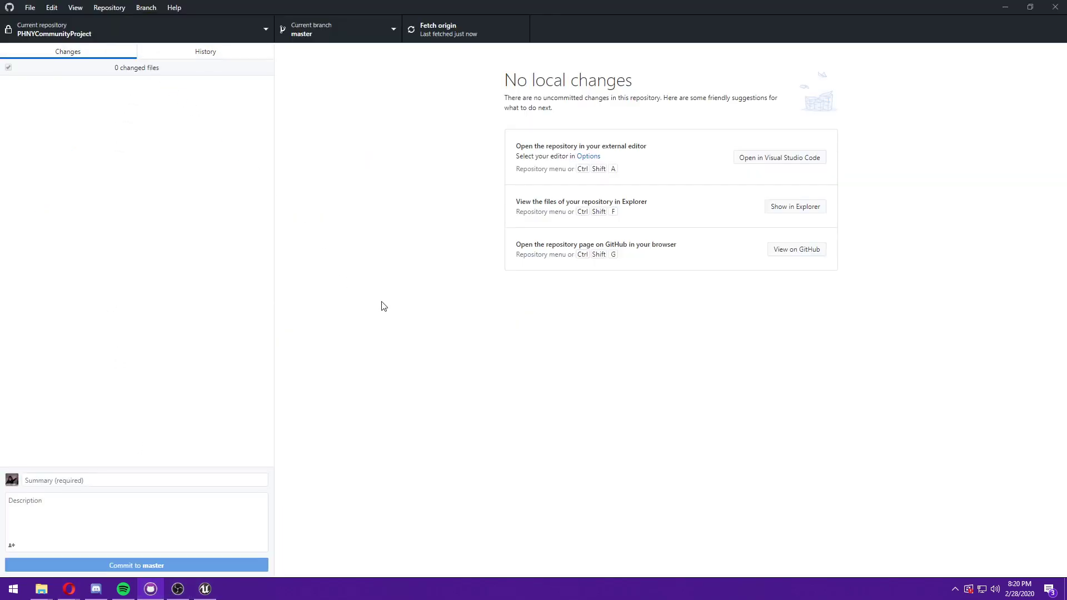
left_click(150, 589)
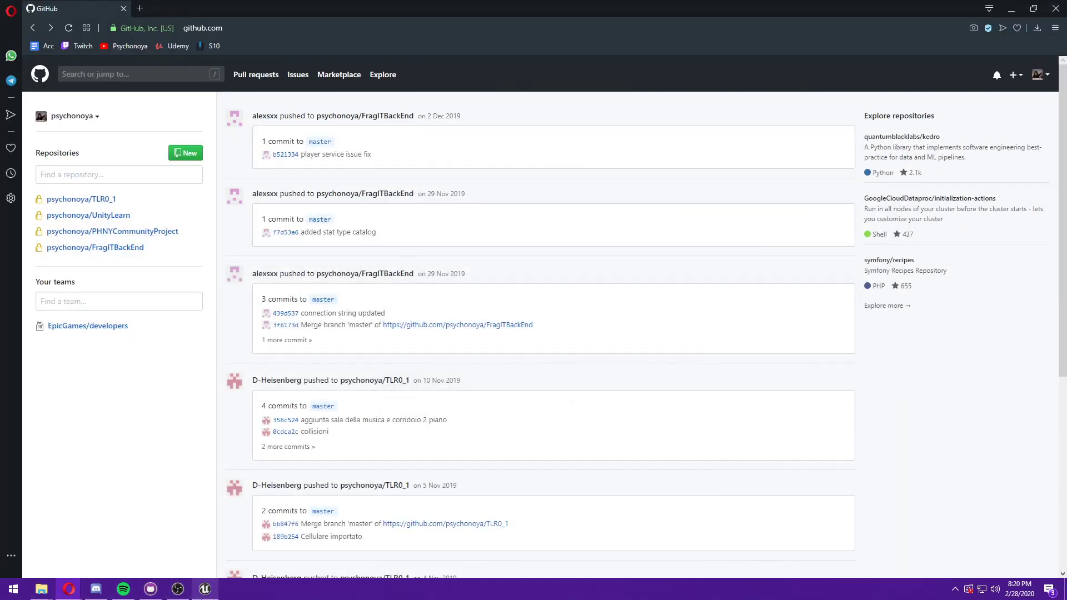
mouse_move(204, 589)
left_click(214, 528)
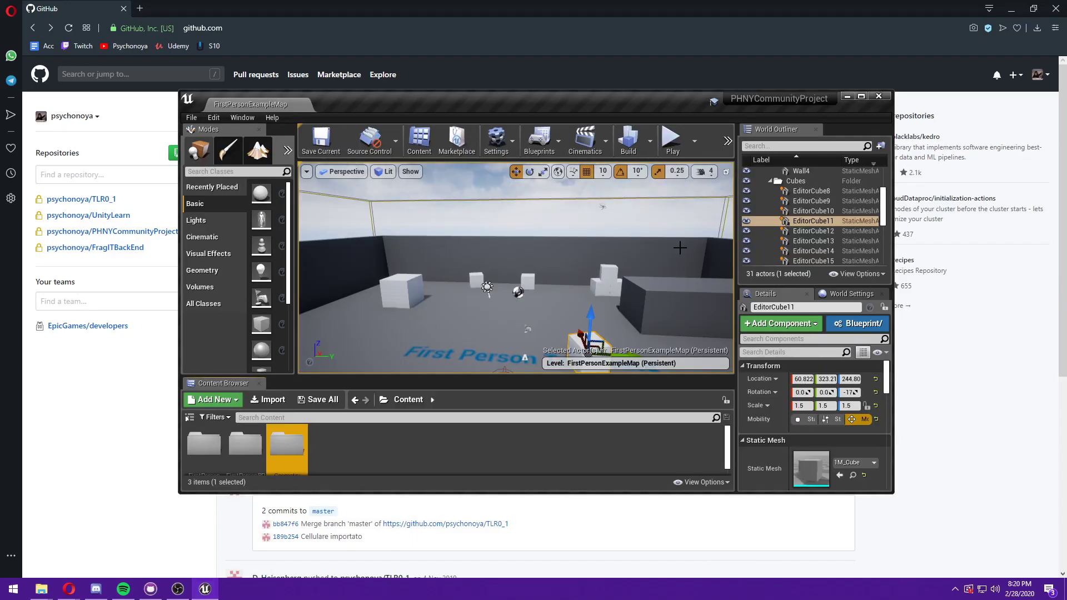
Maximize the Unreal Editor and scroll through EditorCube11's Details panel.
left_click(861, 97)
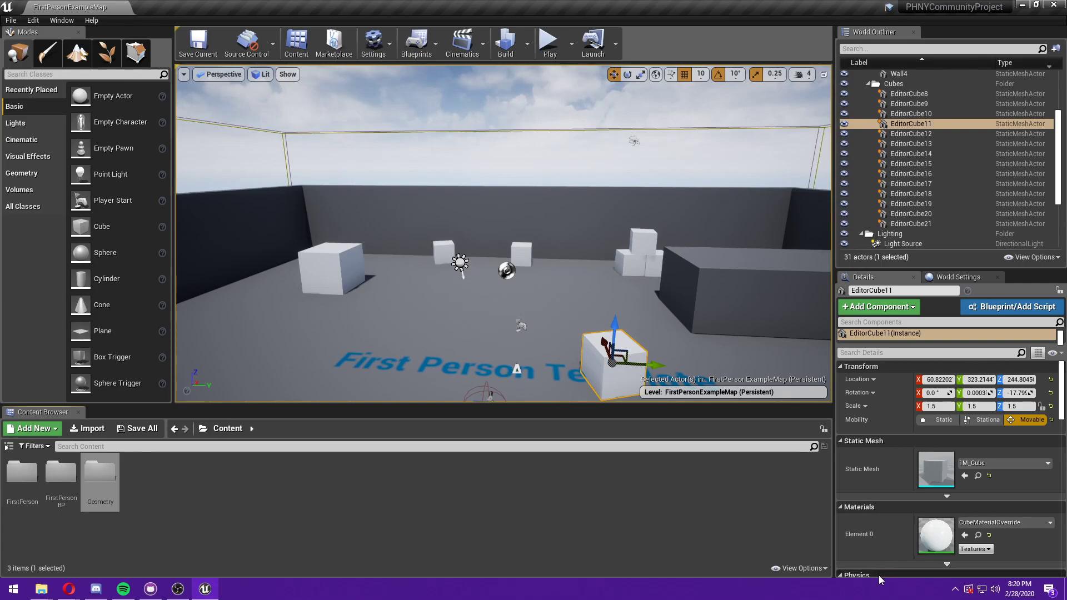
scroll(871, 506, "down", 5)
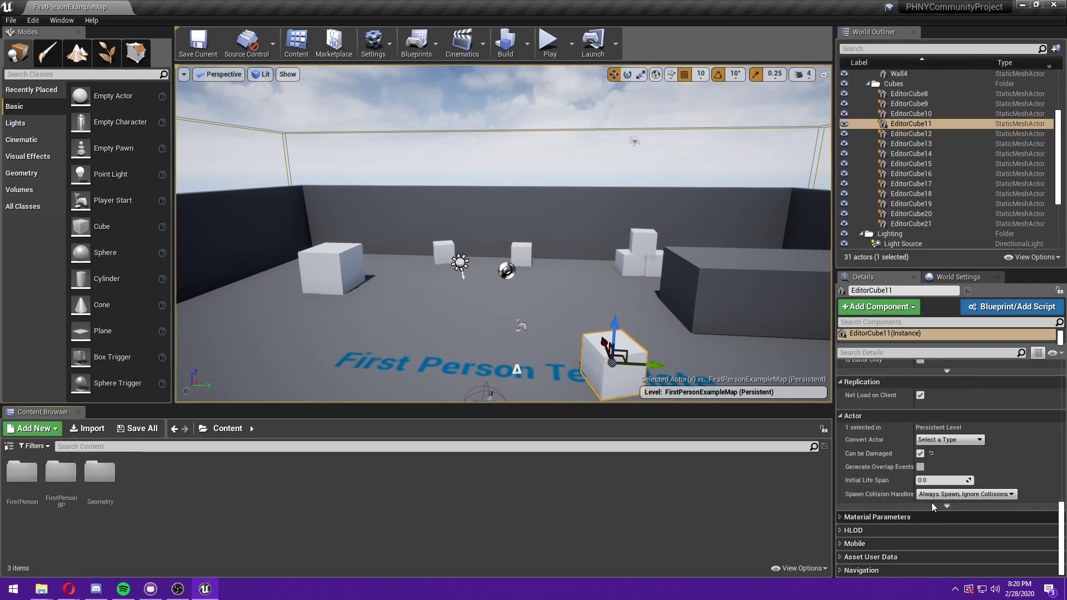
scroll(939, 501, "down", 3)
scroll(947, 502, "up", 3)
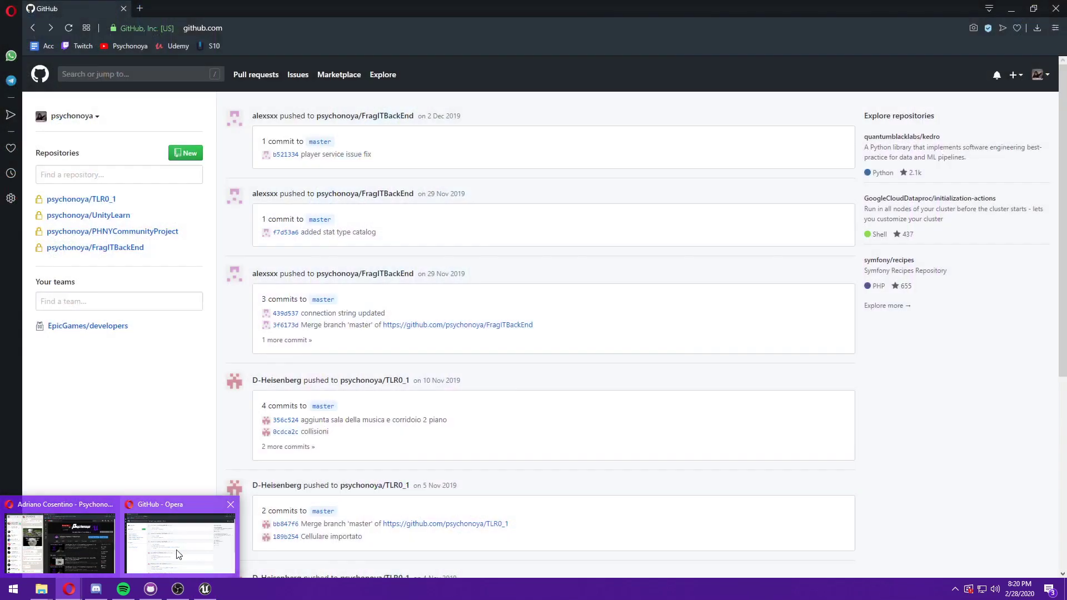
Return to Opera and paste the strawpoll.me poll address into a new tab.
left_click(183, 544)
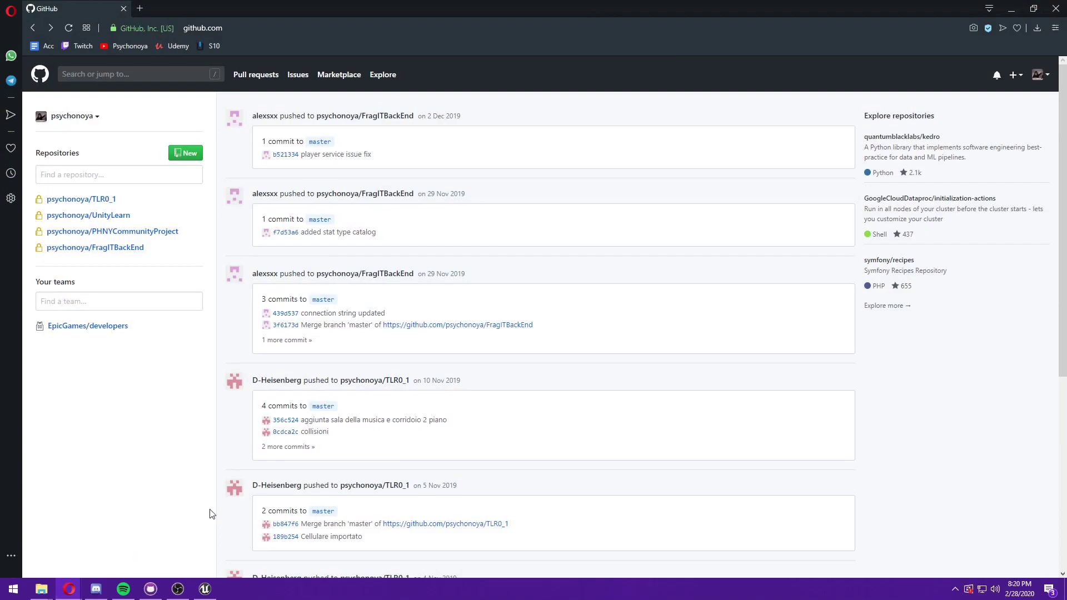
left_click(96, 589)
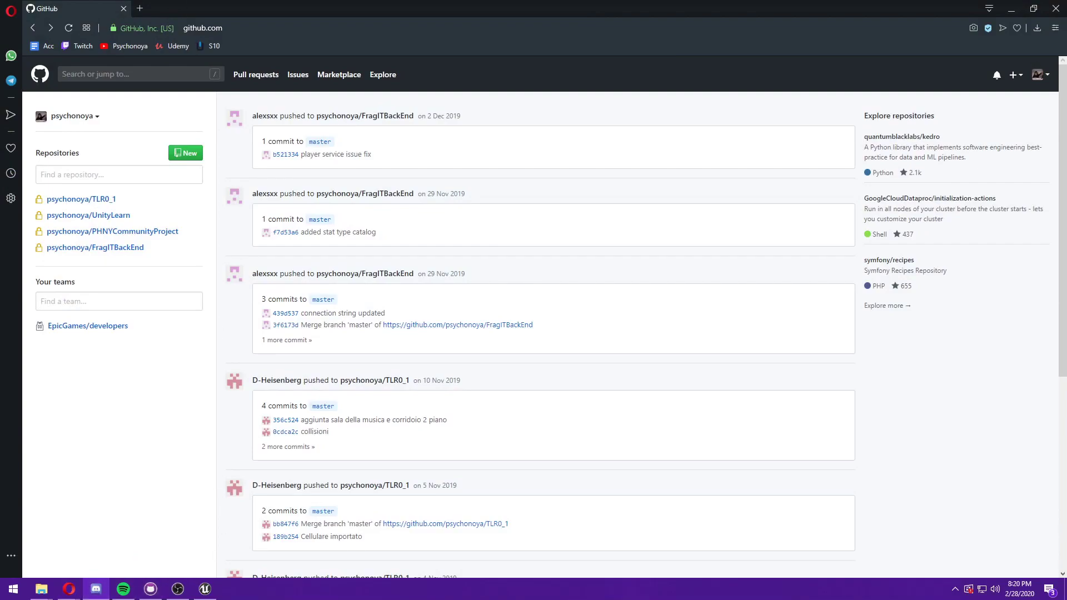
key("ctrl+t")
type("https://www.strawpoll.me/19451047")
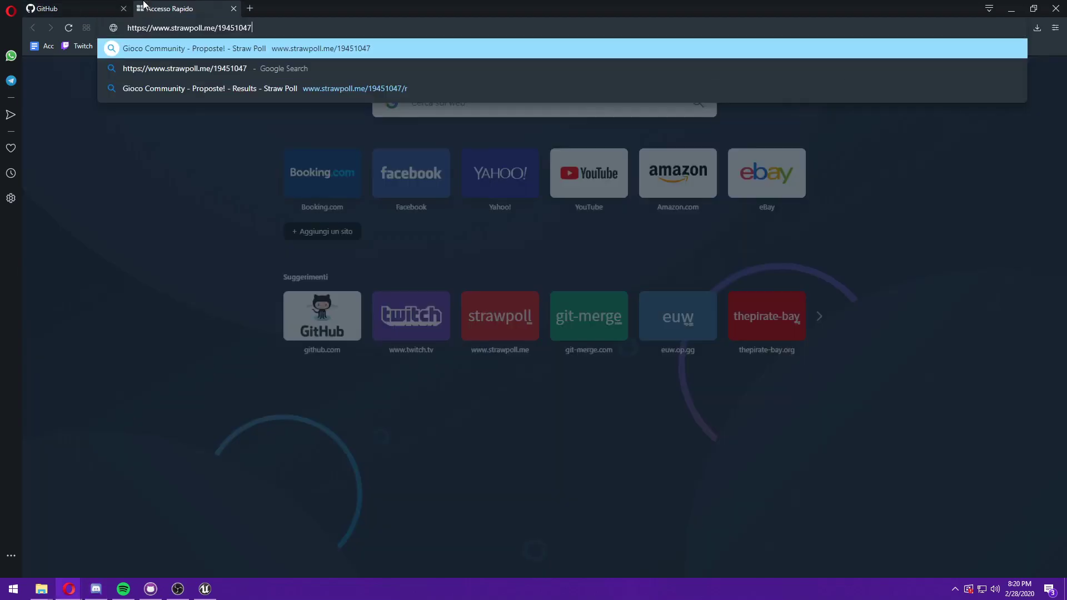
Load the Gioco Community poll results and highlight the option texts, e.g. Gioco simile a Serious Sam.
key("Return")
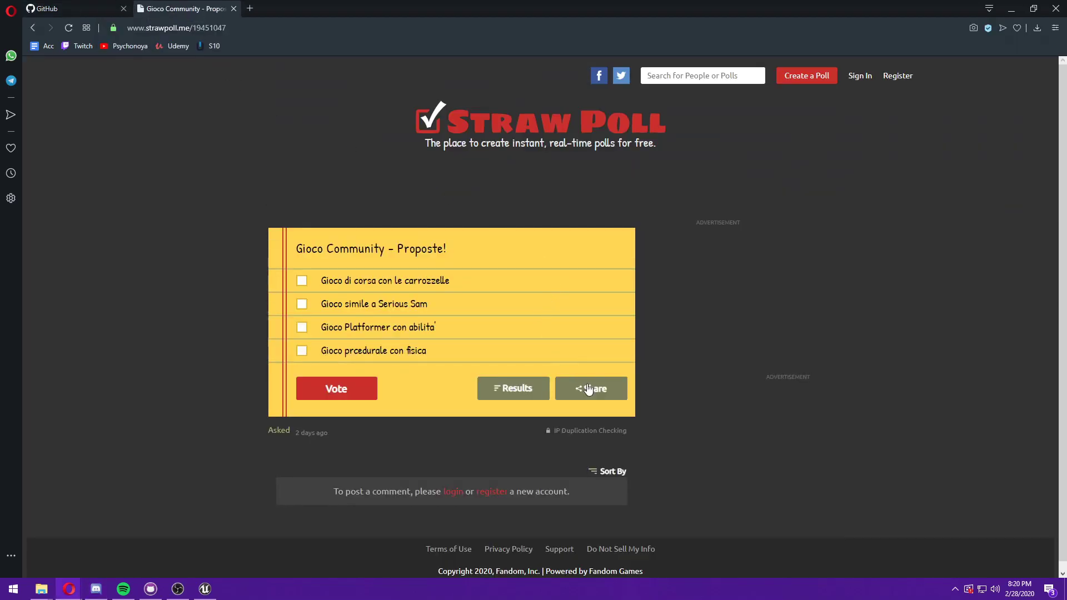
left_click(513, 388)
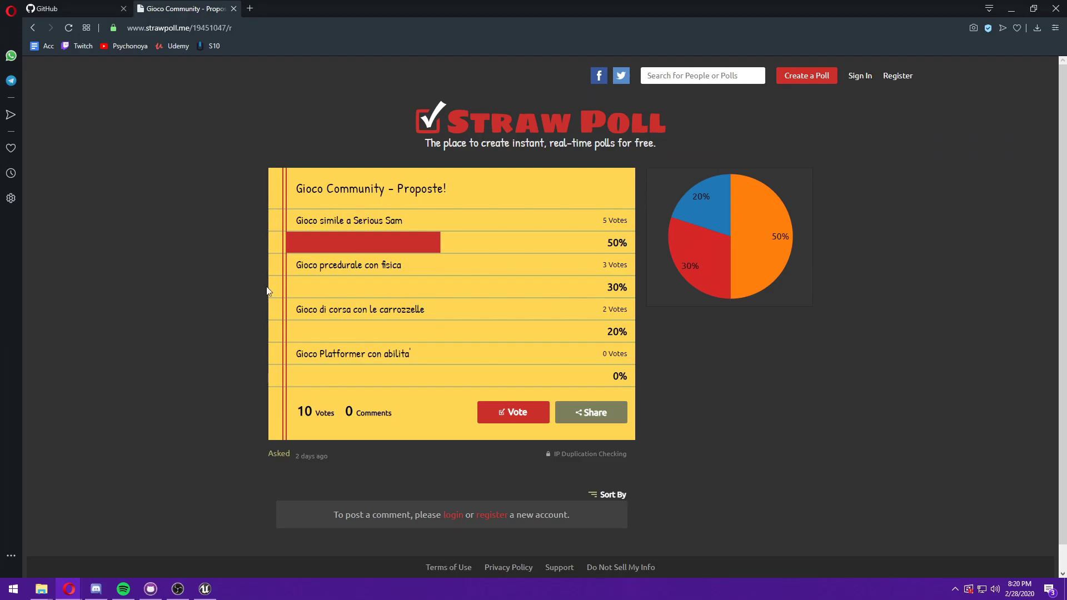
left_click_drag(403, 280, 206, 285)
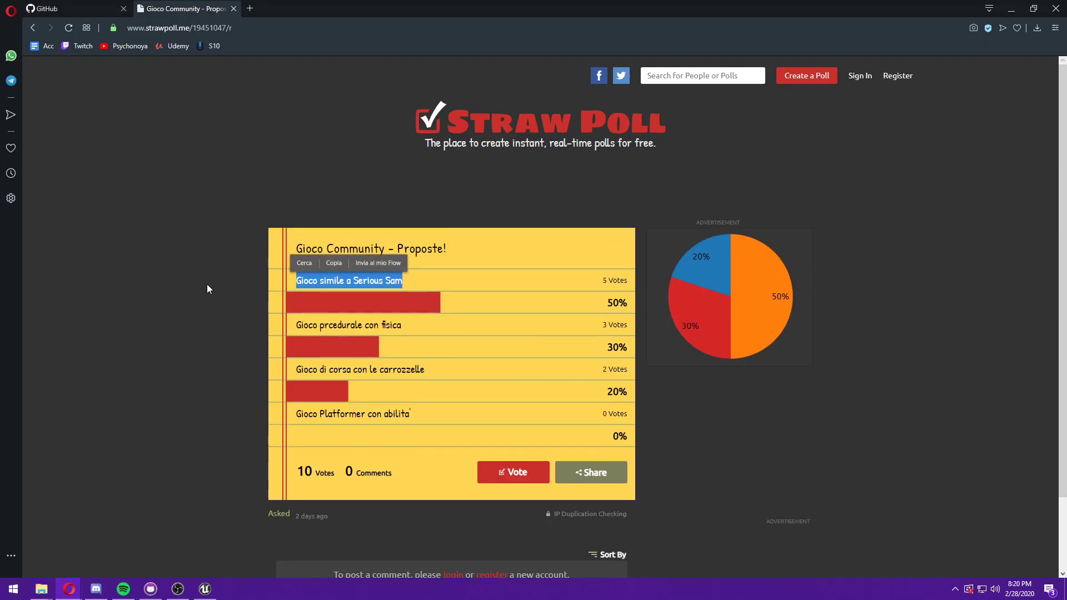
left_click(369, 289)
mouse_move(427, 328)
left_mouse_down()
mouse_move(293, 326)
mouse_move(365, 326)
left_mouse_up()
left_click(350, 330)
left_click(388, 325)
double_click(388, 325)
left_click(476, 355)
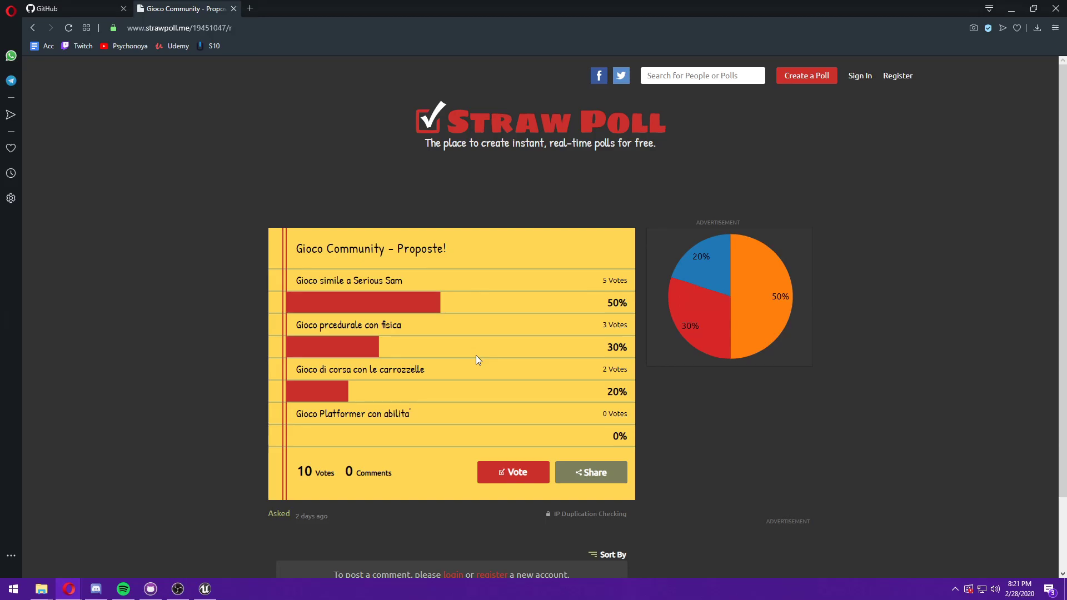
double_click(401, 370)
Close the Straw Poll tab and open the PHNYCommunityProject repository on GitHub.
key("ctrl+Tab")
middle_click(183, 5)
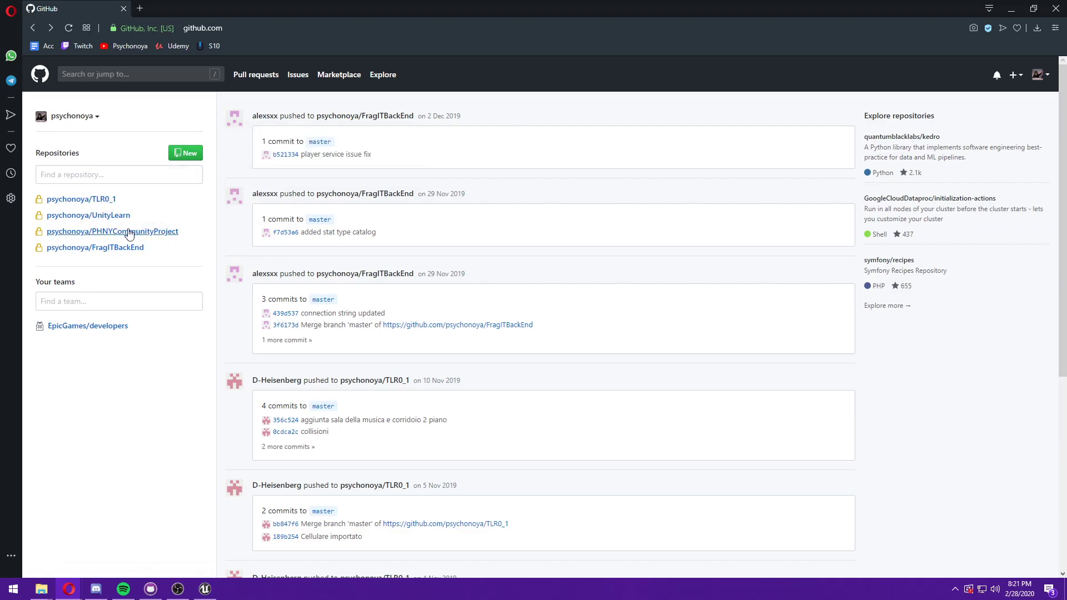
left_click(162, 233)
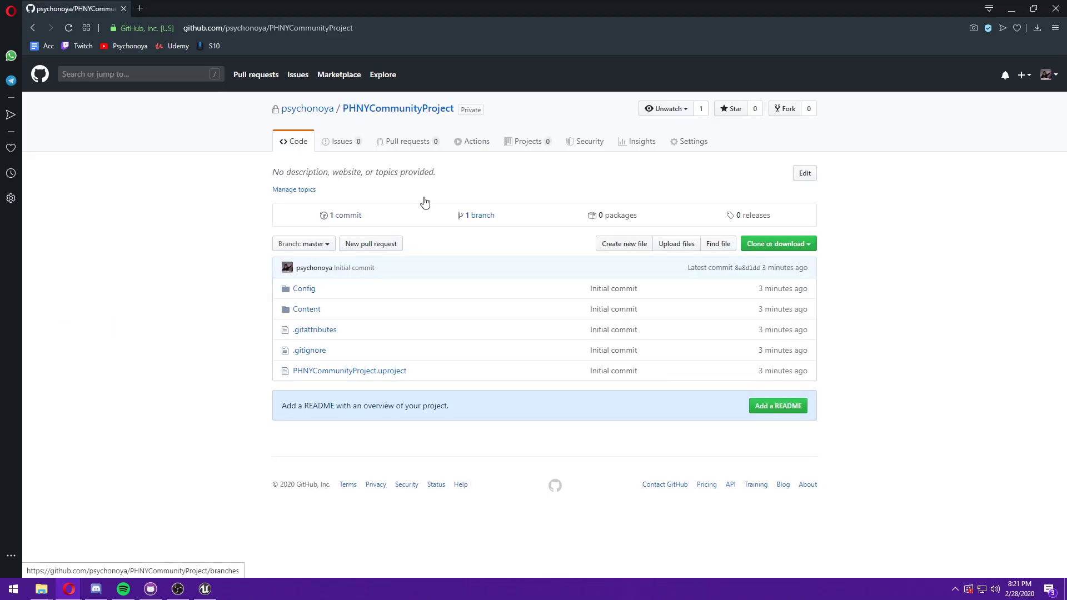
Tour Settings pages (Manage access, Actions, Integrations & services, Notifications), then show Clone with HTTPS.
left_click(687, 142)
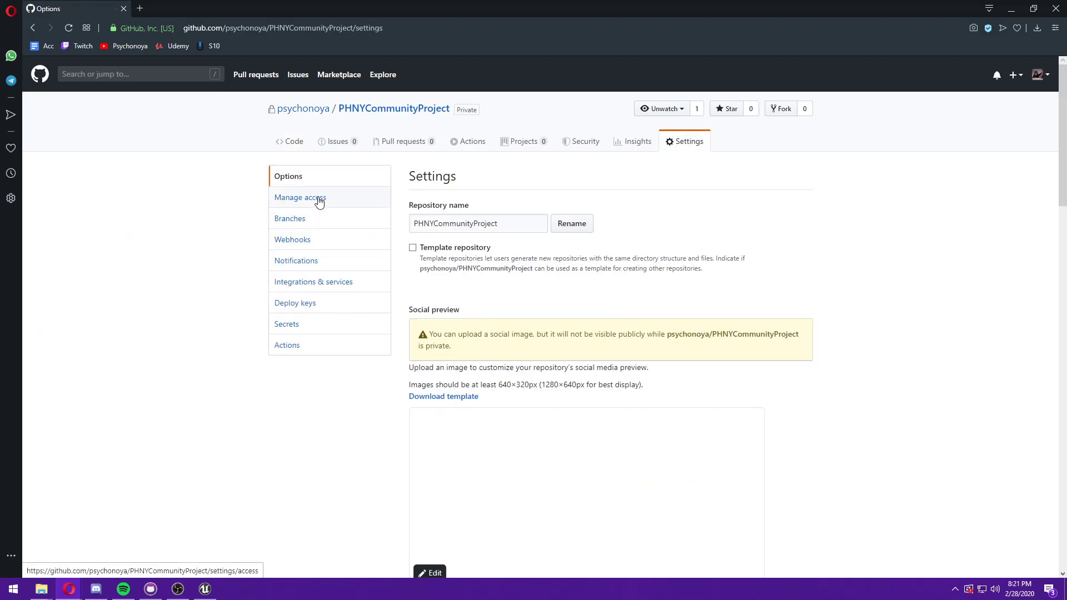
left_click(320, 201)
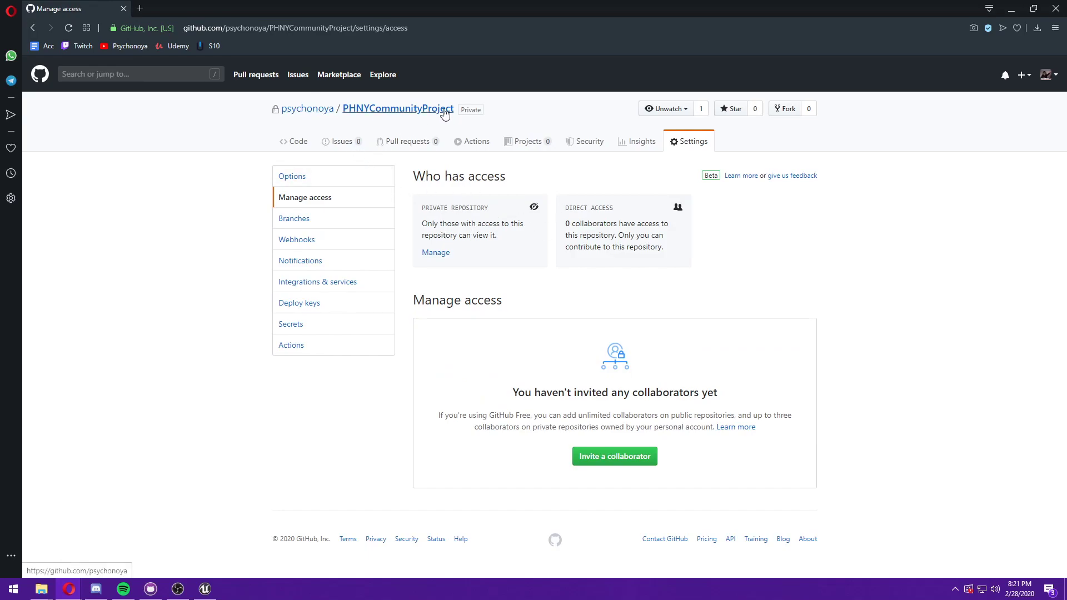
left_click(316, 352)
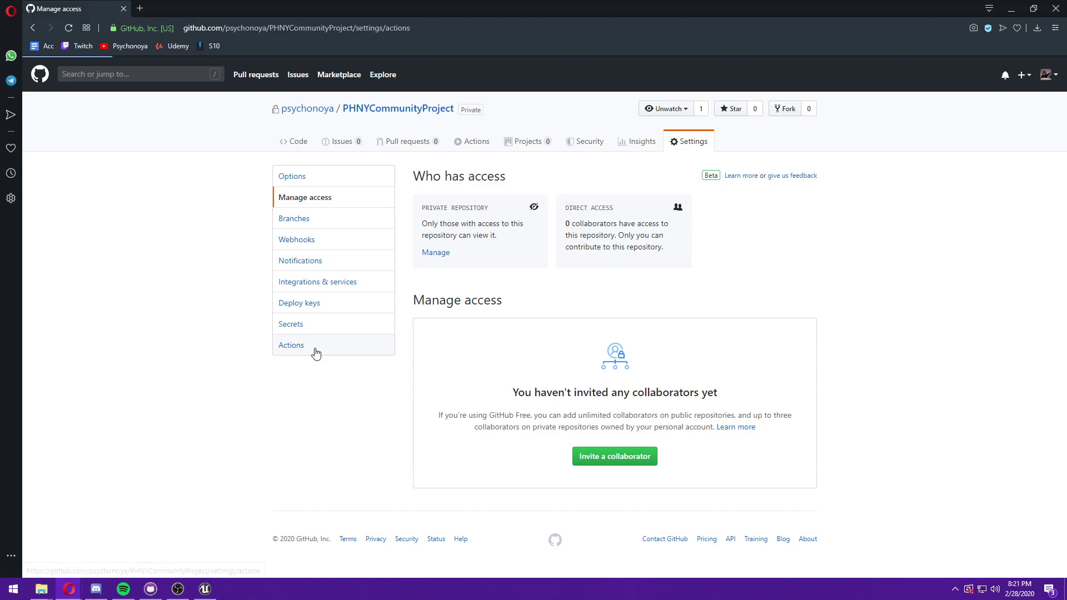
left_click(319, 282)
left_click(324, 262)
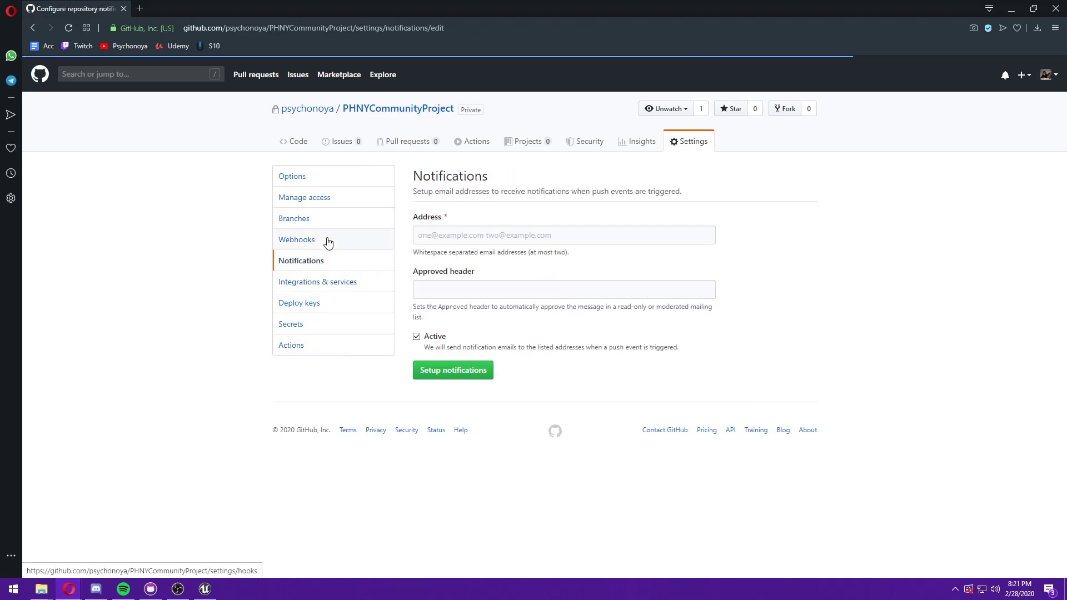
left_click(328, 200)
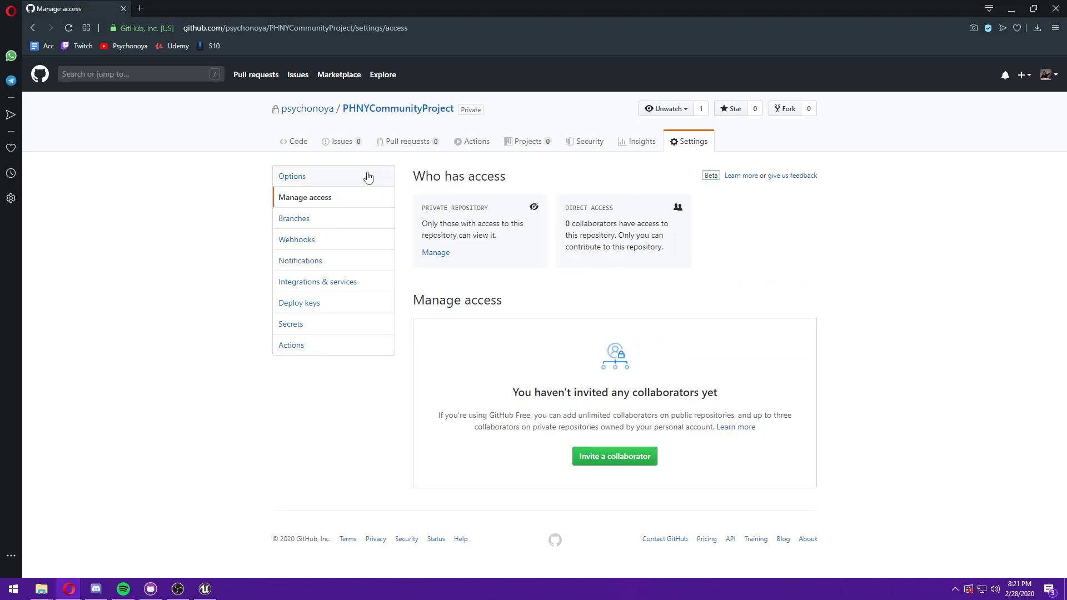
left_click(377, 113)
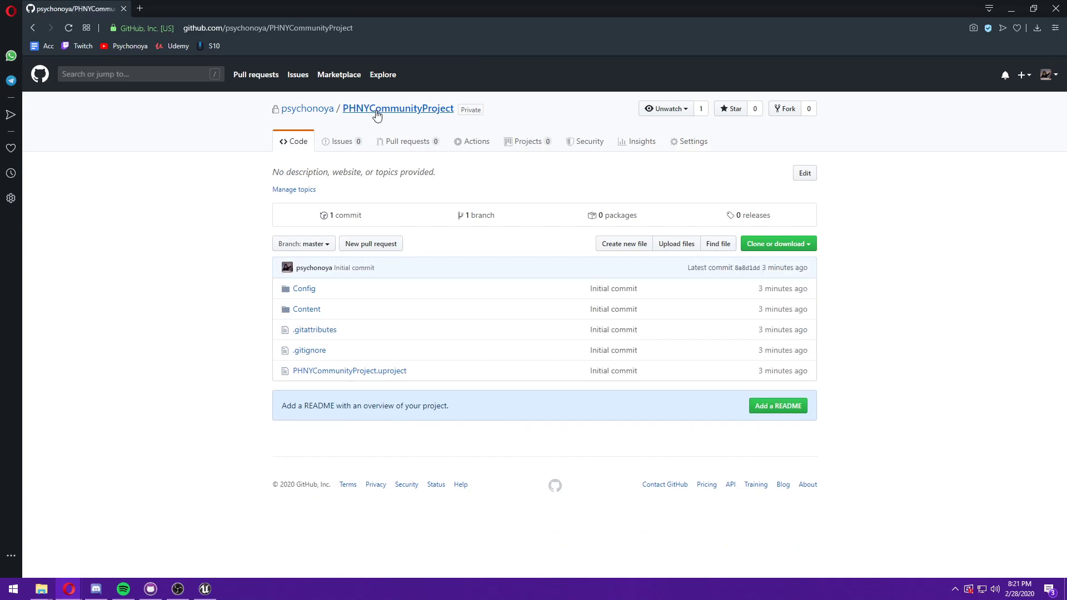
left_click(774, 245)
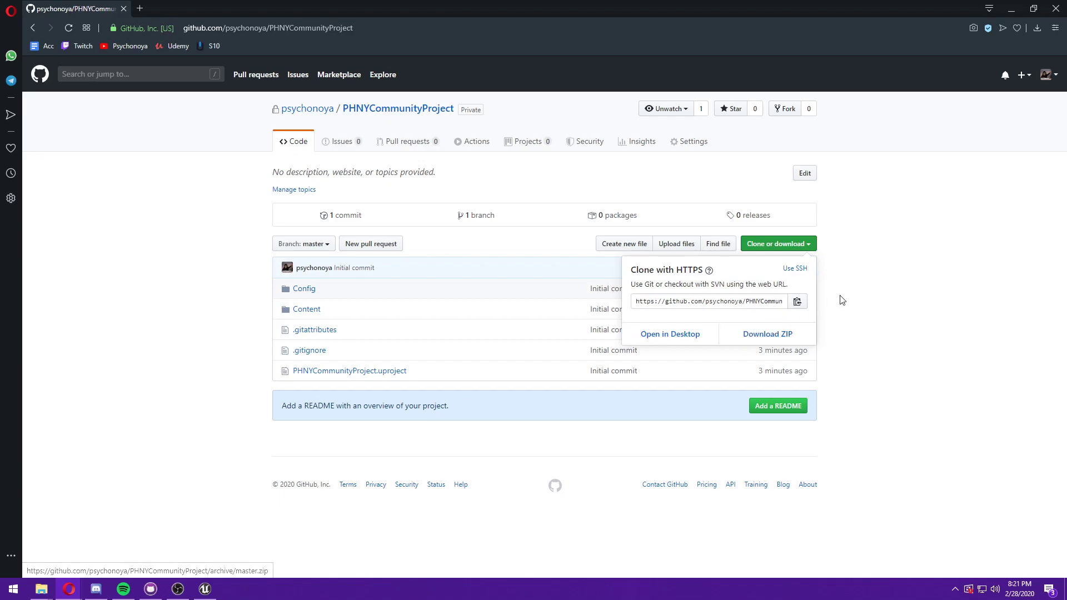
Close the clone options and check the repository list in GitHub Desktop.
left_click(885, 260)
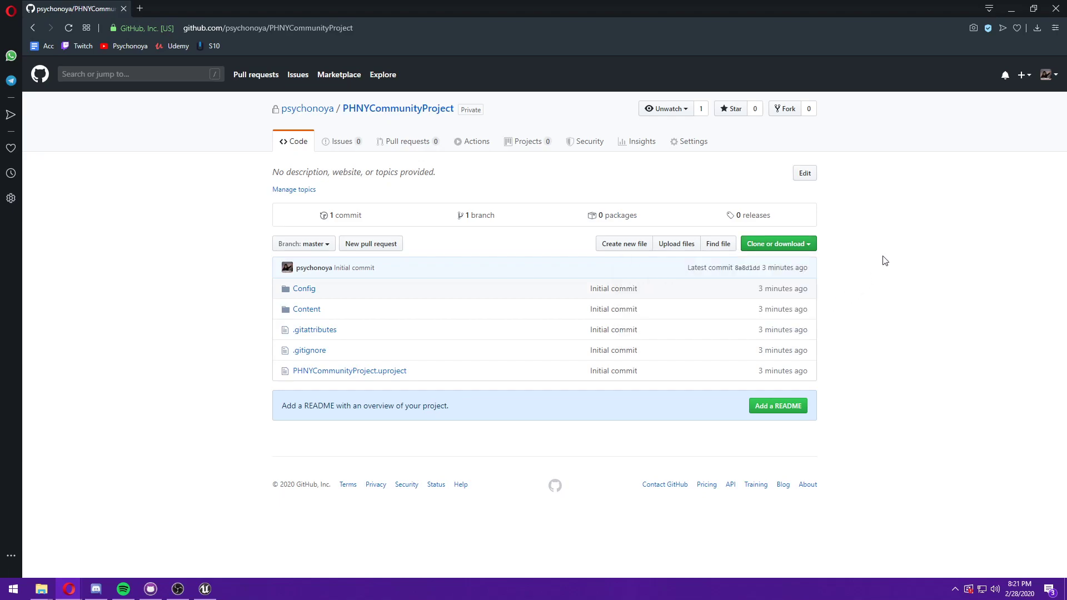
left_click(799, 244)
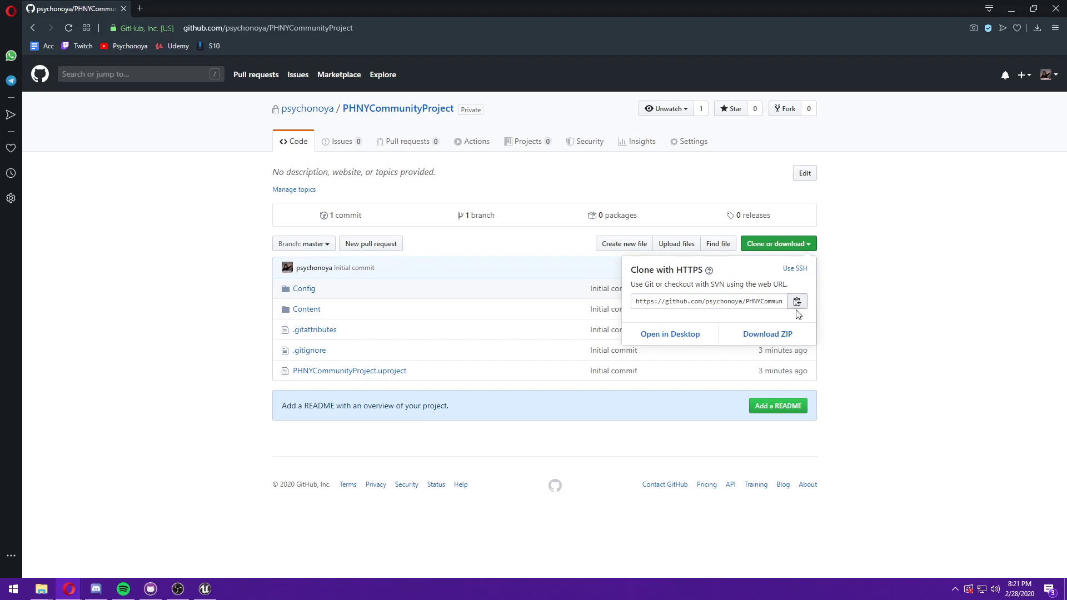
left_click(910, 270)
left_click(150, 589)
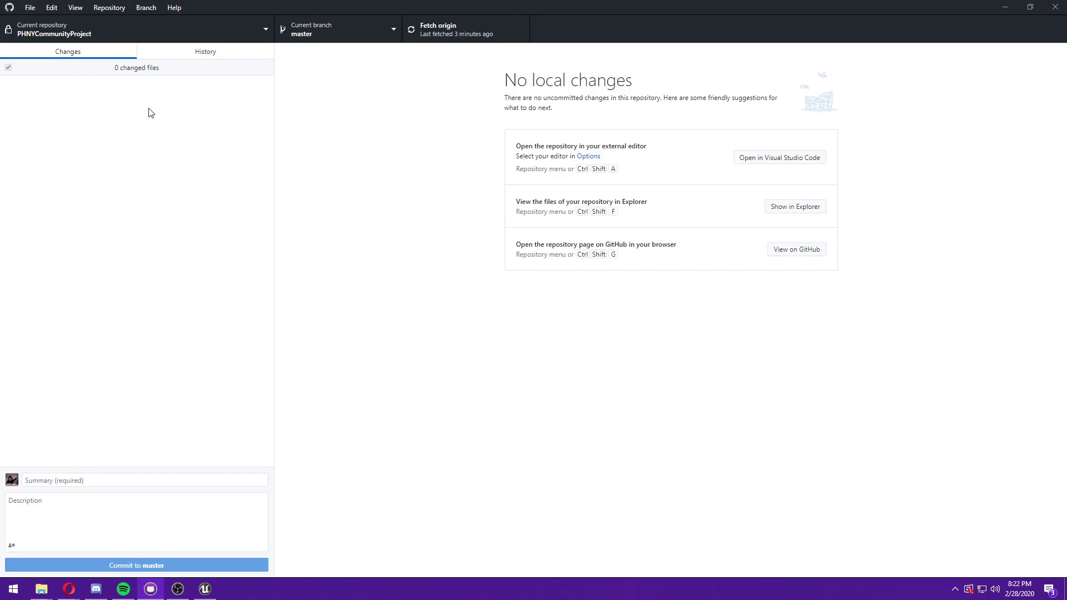
left_click(133, 39)
left_click(350, 116)
left_click(266, 35)
left_click(357, 119)
Minimize GitHub Desktop to view the repo page, then restore it showing no local changes.
left_click(1009, 8)
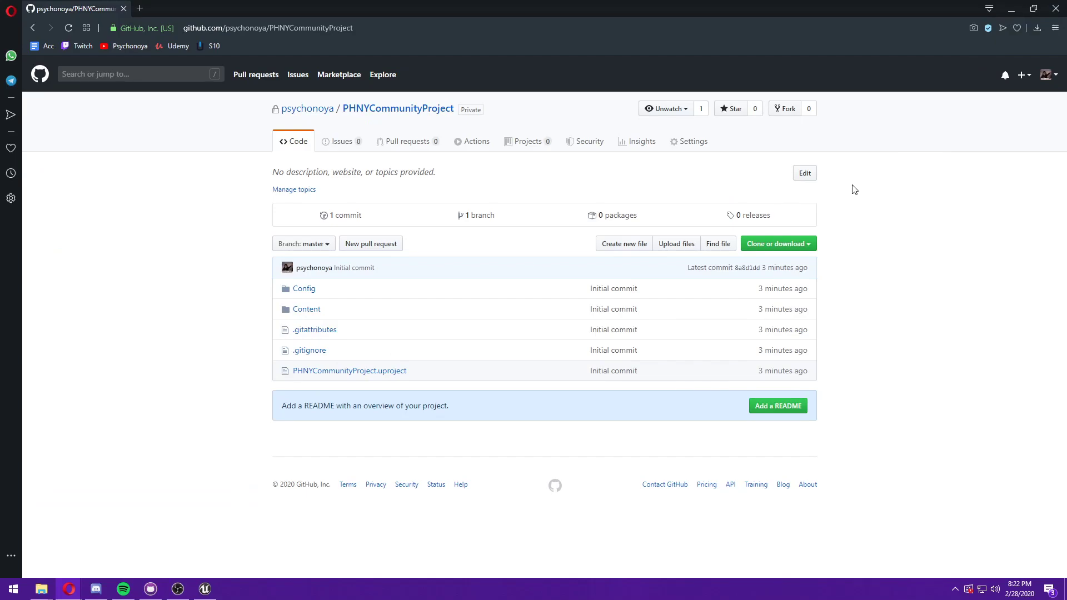
left_click(205, 589)
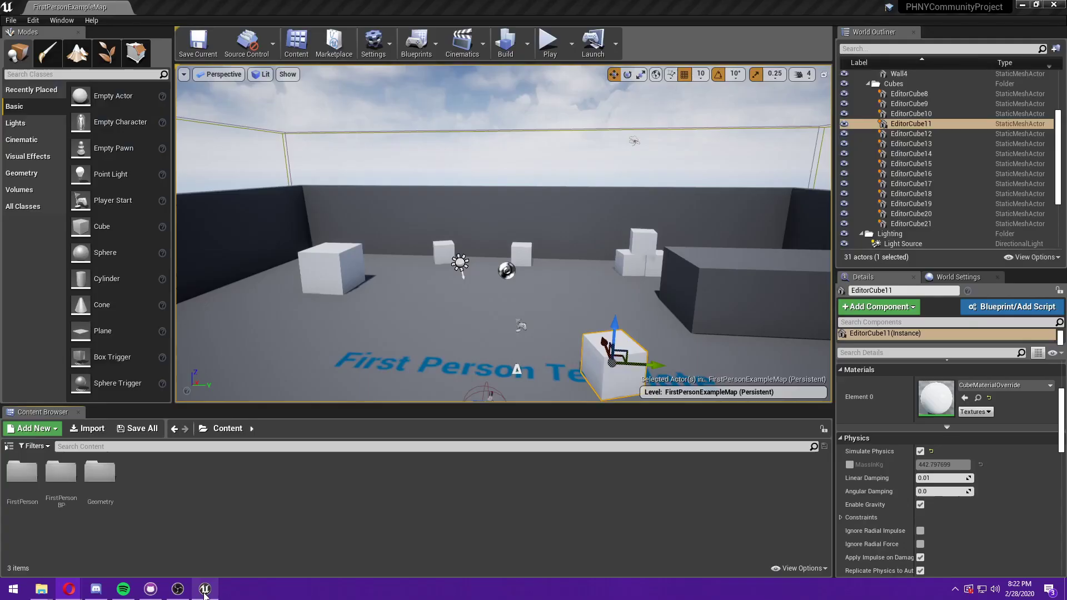
left_click(205, 588)
mouse_move(177, 589)
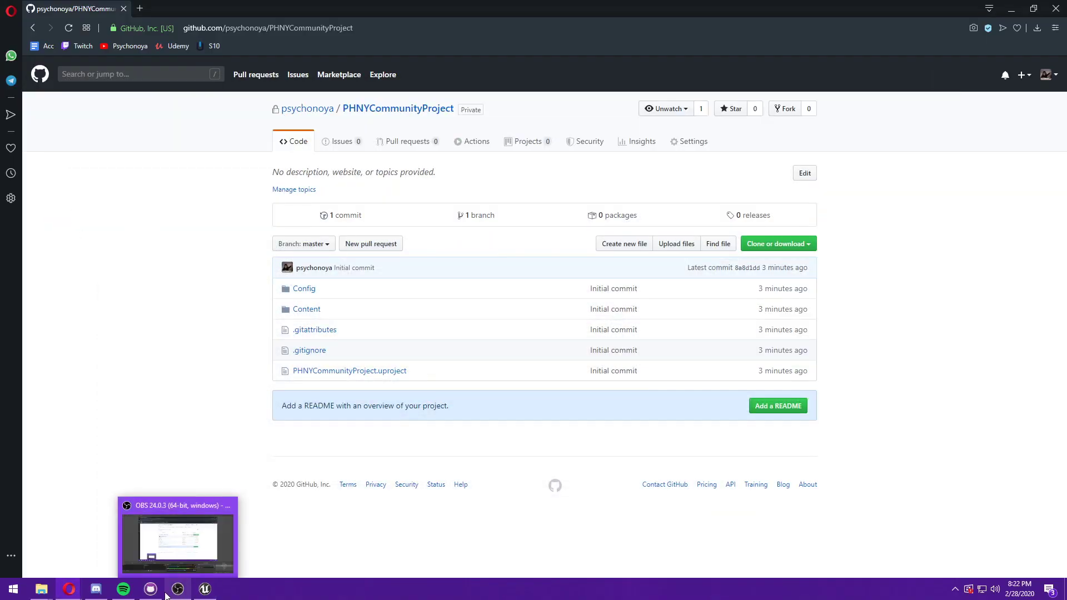
left_click(150, 589)
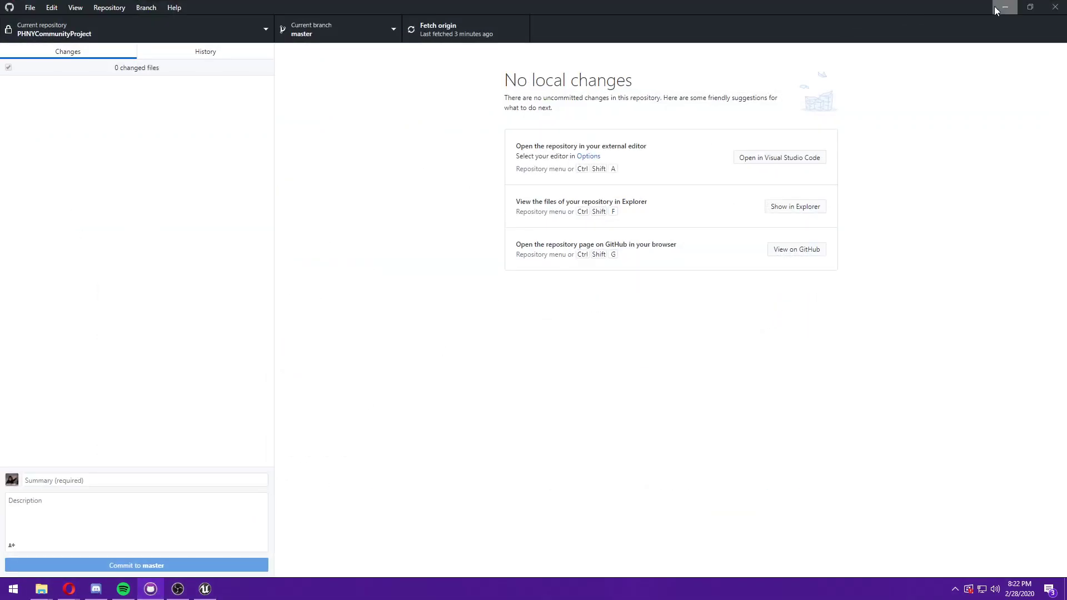
left_click(1004, 8)
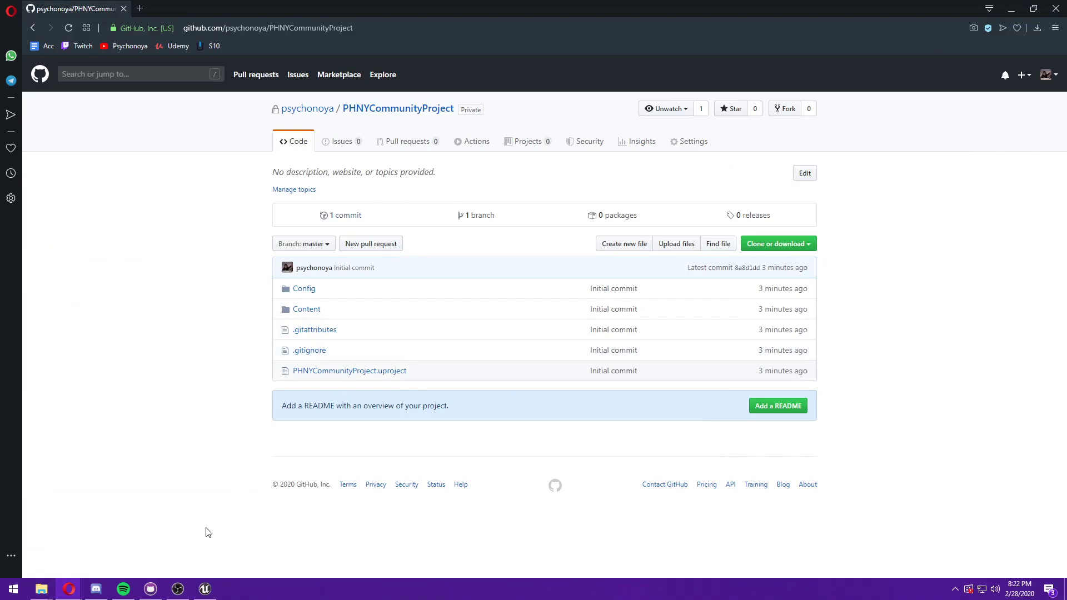
left_click(150, 589)
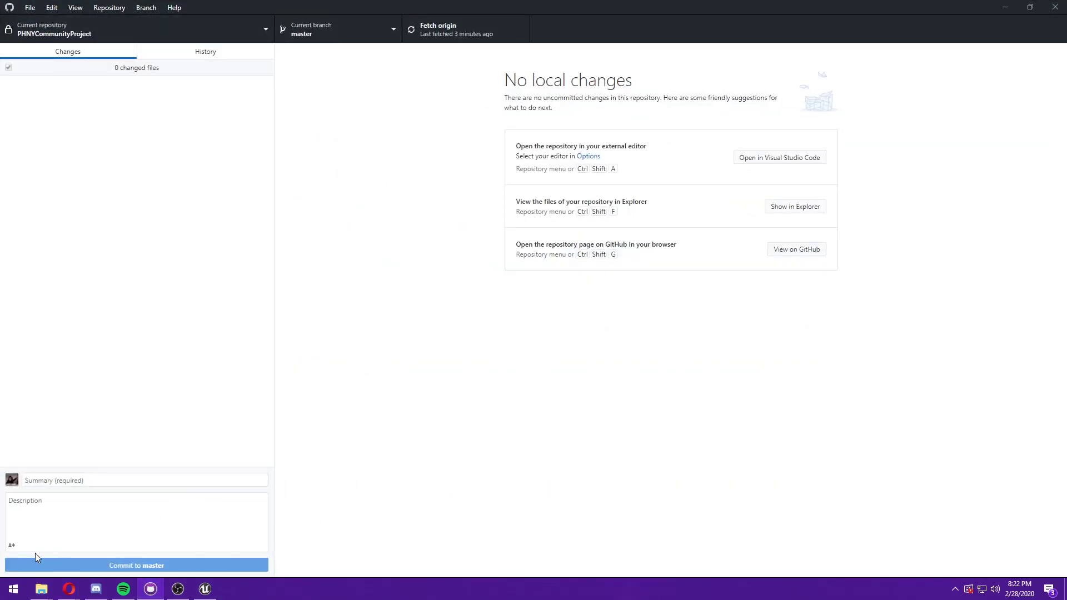
left_click(12, 589)
Open Notepad and set the font to Franklin Gothic Bold, size 48.
type("note")
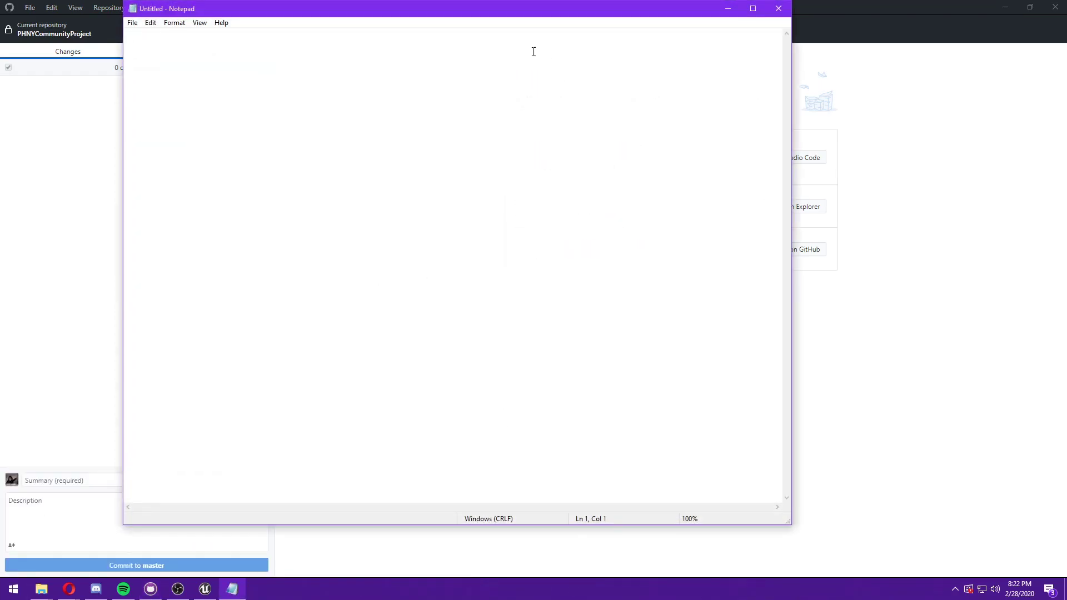
left_click(175, 24)
left_click(188, 48)
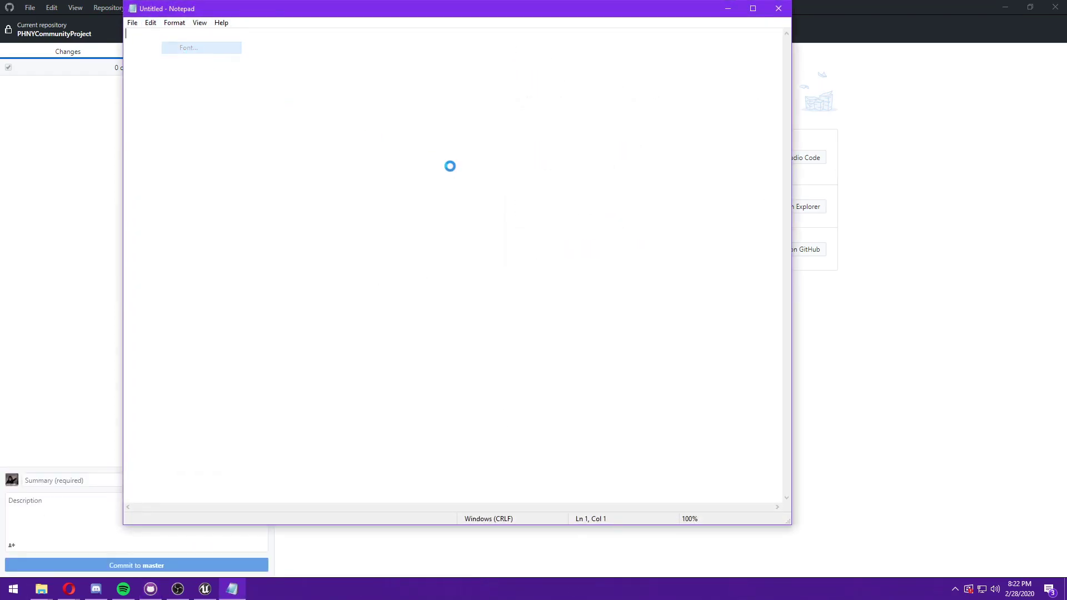
left_click(339, 174)
scroll(346, 184, "down", 1)
left_click(344, 187)
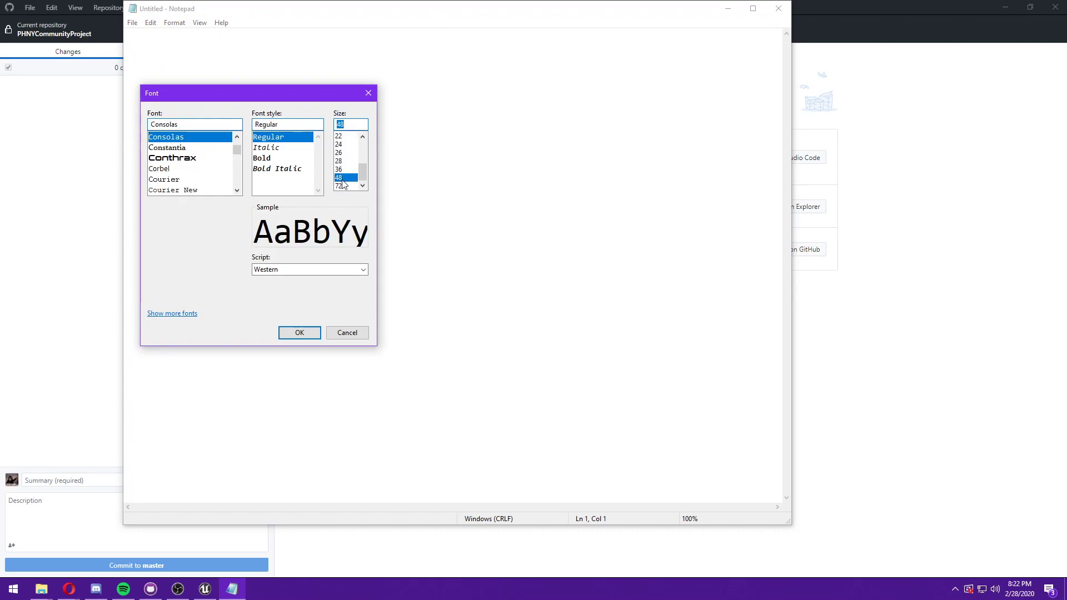
scroll(192, 159, "down", 2)
scroll(192, 161, "down", 2)
left_click(188, 158)
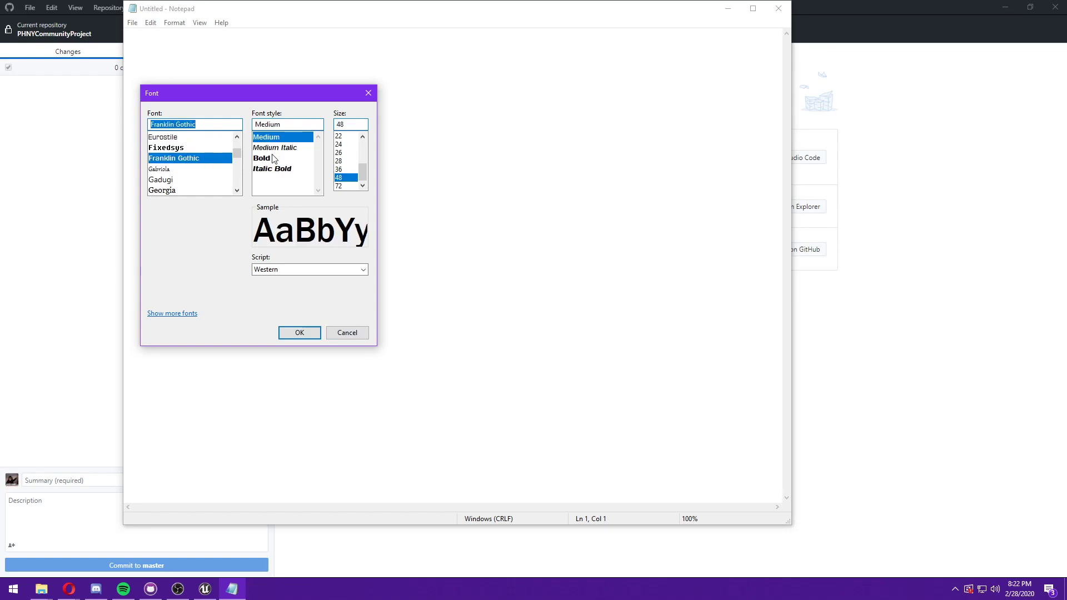
left_click(284, 169)
left_click(283, 159)
left_click(304, 327)
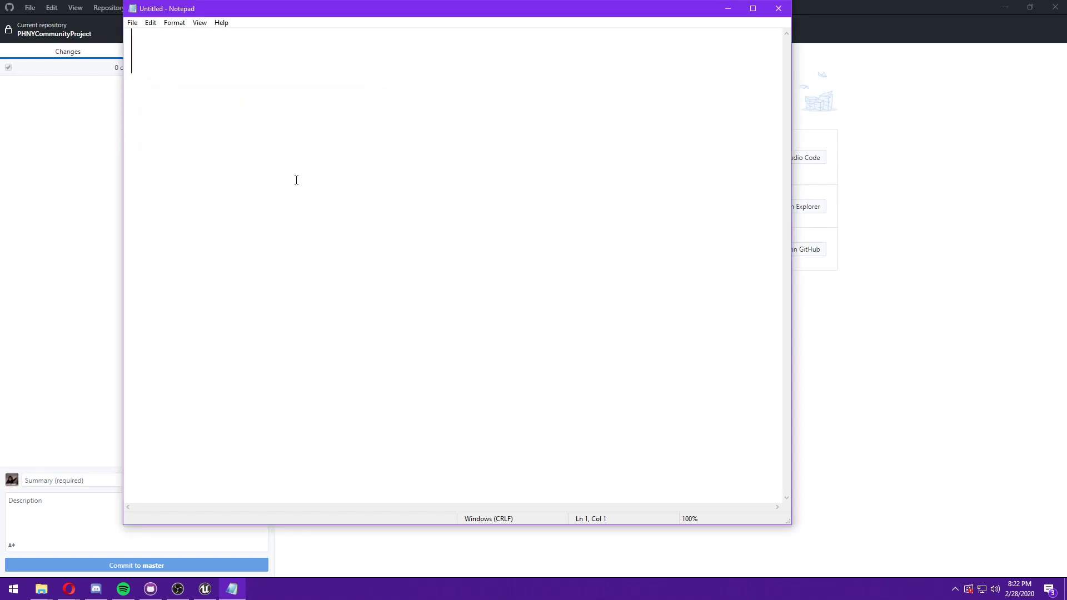
Type 'COMMIT = AVVISARE TUTTI DEI TUOI CAMBIAMENTI' and 'PUSH = MANDARE A TUTTI I CAMIAMENTI' on separate lines.
type("com")
key("BackSpace")
key("BackSpace")
key("BackSpace")
type("COMMIT")
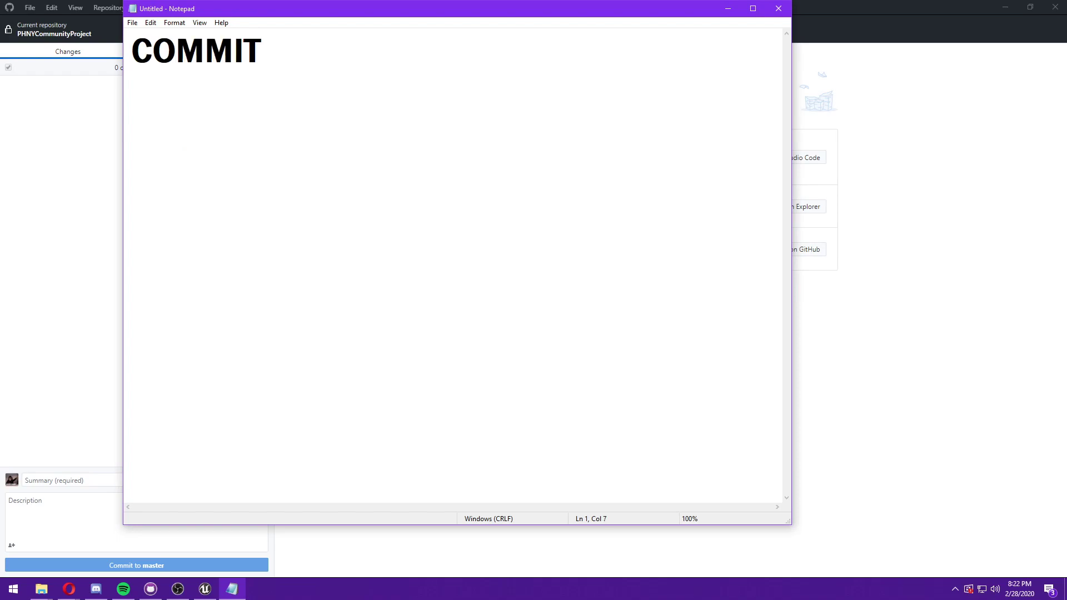
type(" = ")
type("A")
type("VVISARE TUTTI DEI TUOI CAMBIAMENTI")
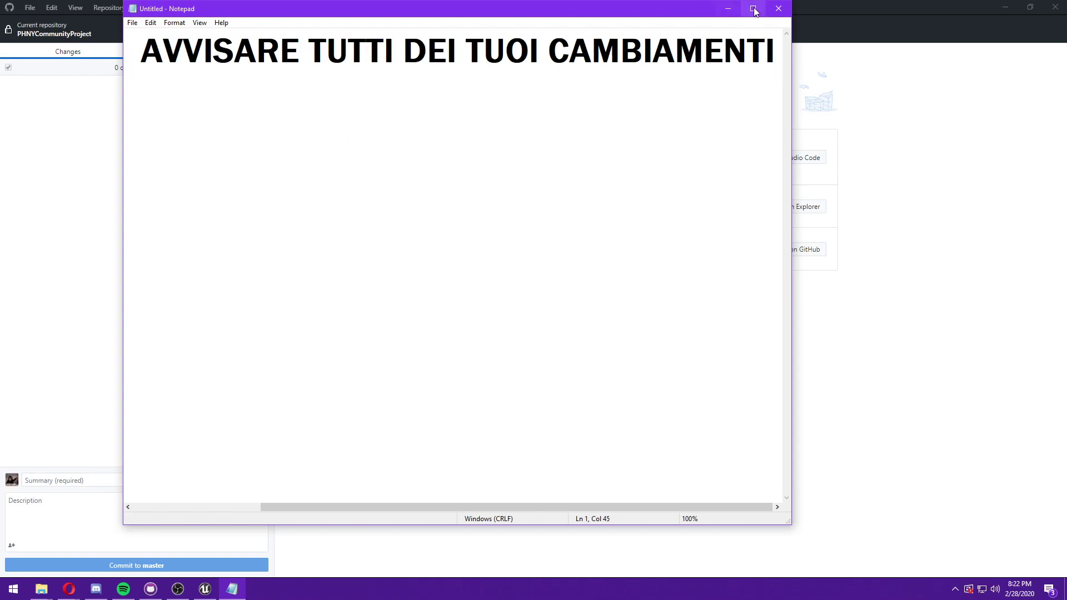
left_click(753, 8)
key("Return")
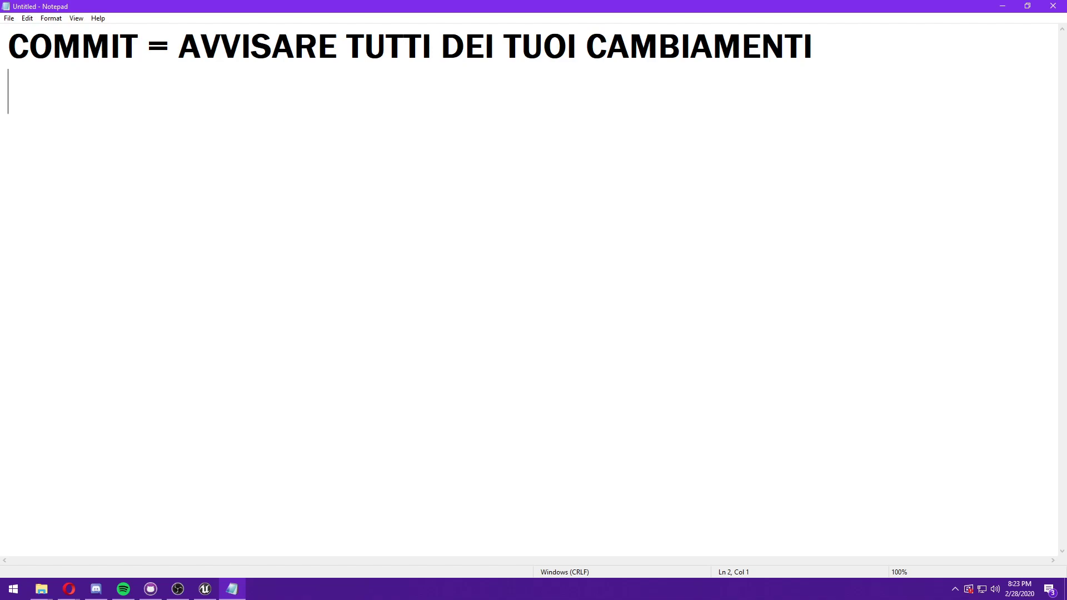
type("PUSH")
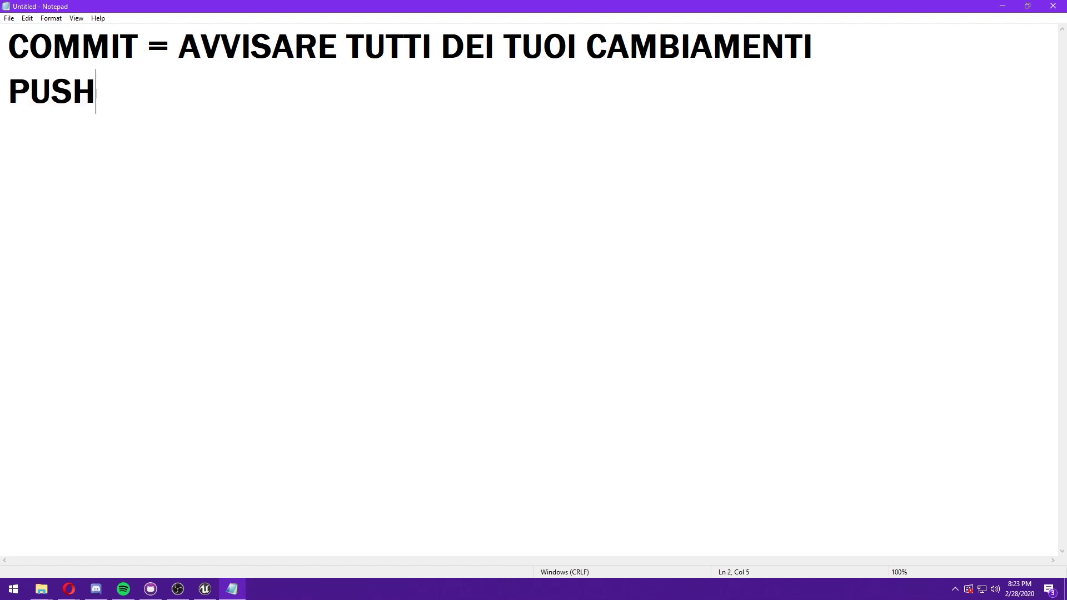
type(" = ")
type("MANDARE A TUTTI I CAMIAMENTI")
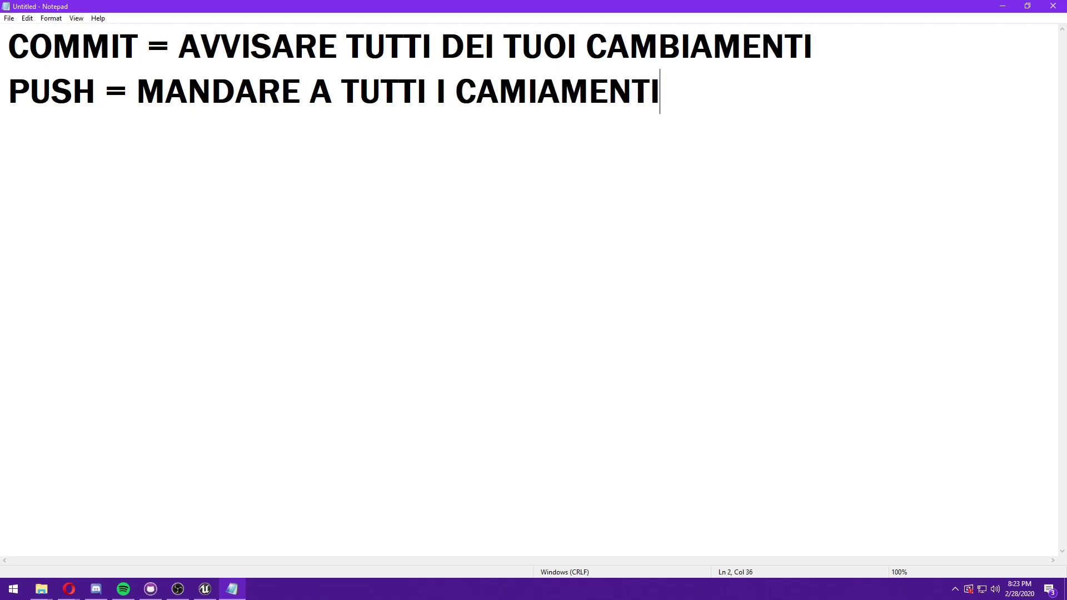
Insert an empty first line and begin typing '- PULLARE (PULL) = RICEVERE'.
key("Up")
key("Home")
key("Return")
key("Up")
type("- PULLARE ")
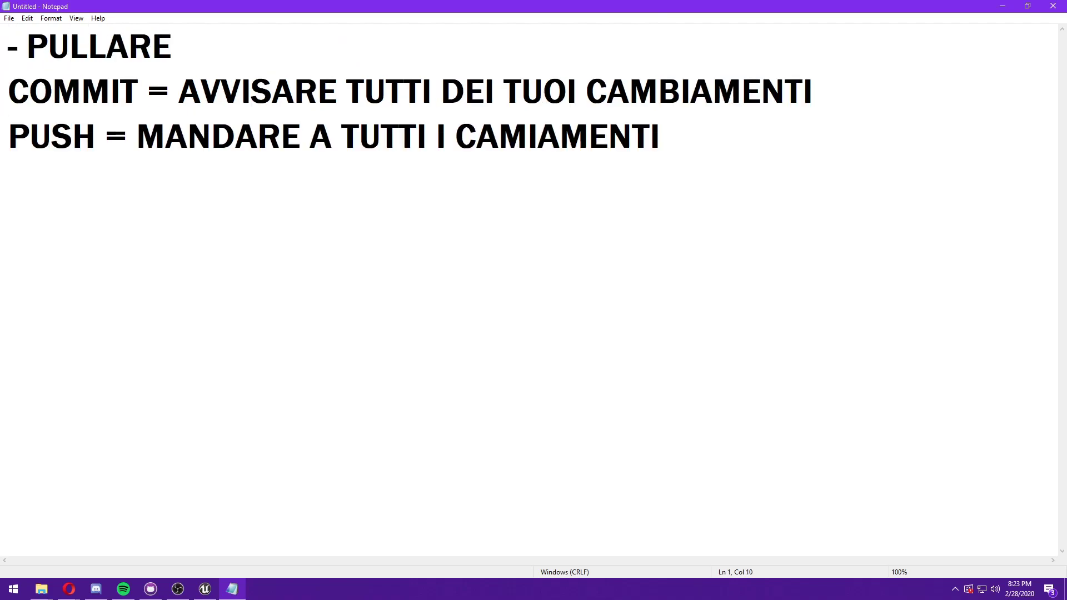
type("(PULL) ")
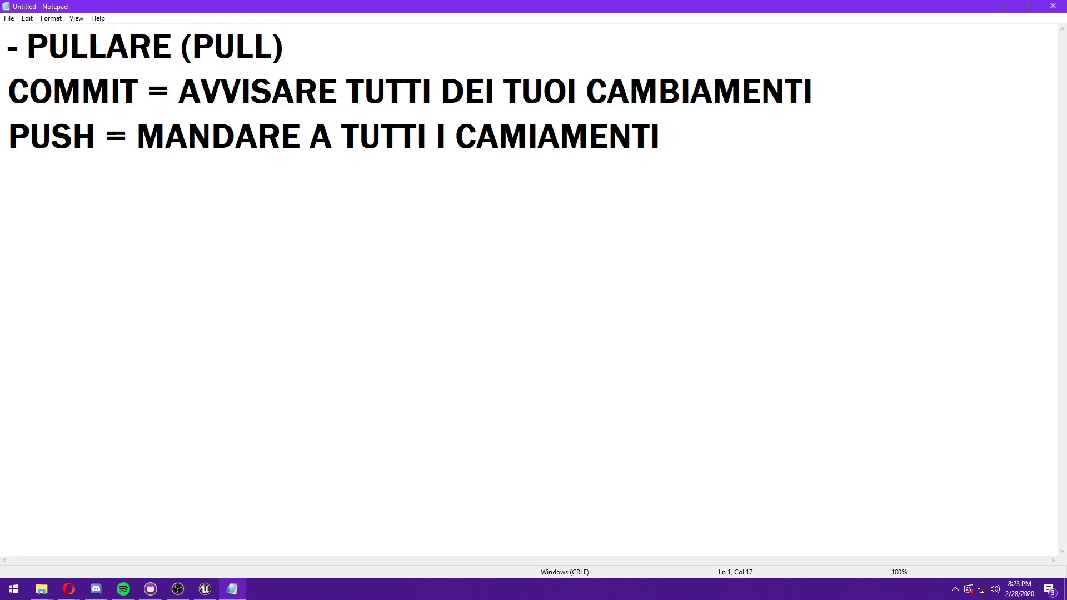
type("= ")
type("RICEVERE T")
Complete the first line as '- PULLARE (PULL) = RICEVERE I CAMBIAMENTI DI TUTTI.'.
key("BackSpace")
type("I CAMBIAMENTI DI")
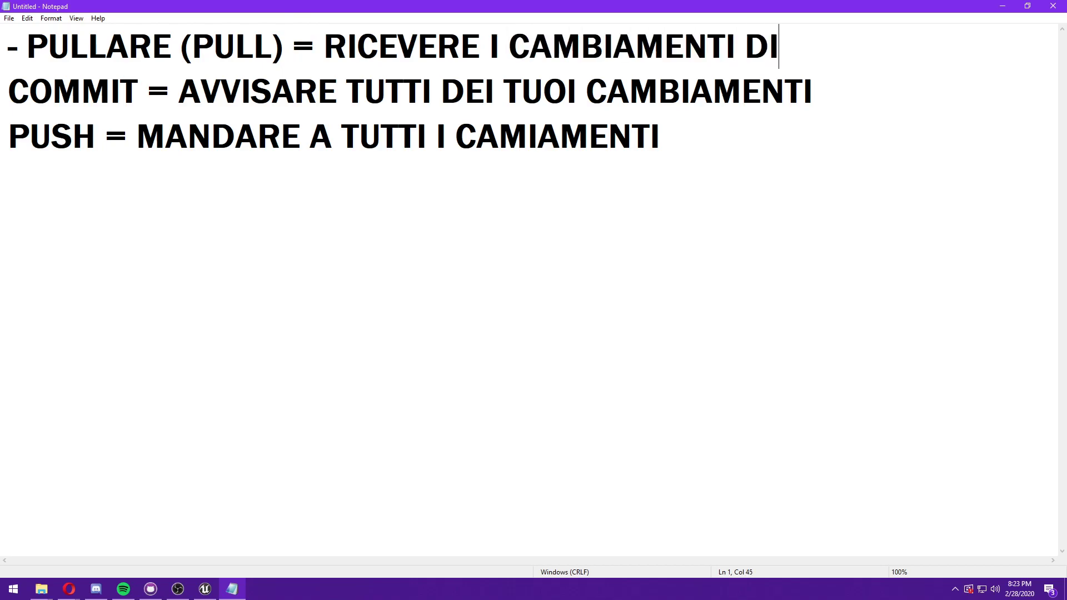
type(" TUTTI.")
key("Down")
key("Down")
key("Up")
key("Up")
key("Down")
key("Down")
key("Up")
key("Up")
Add an underscore separator line below the PUSH definition.
key("Down")
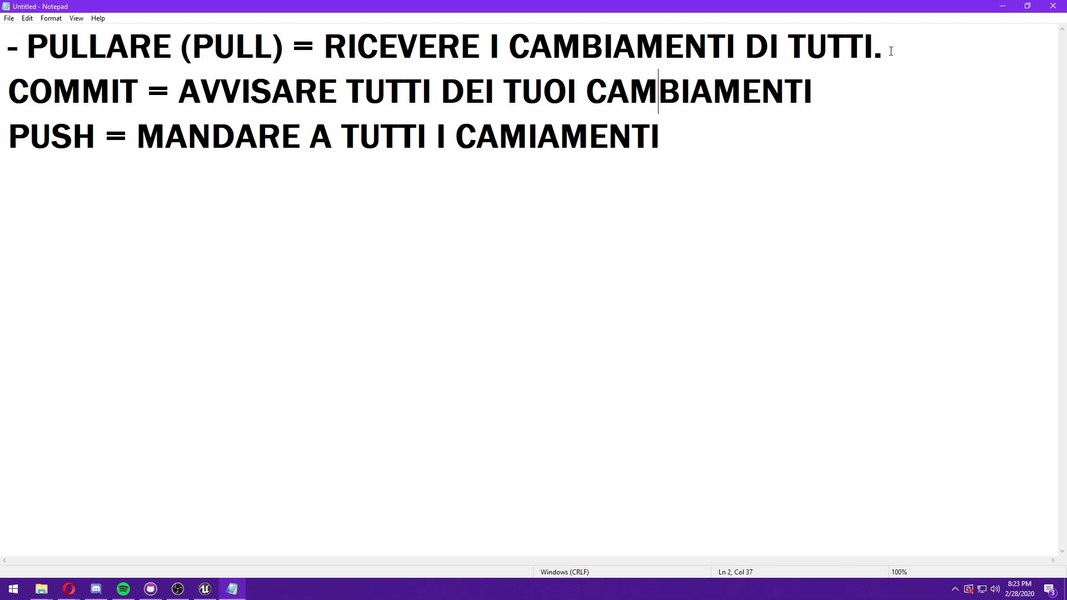
key("Down")
key("Return")
type("_______________________________________")
key("Return")
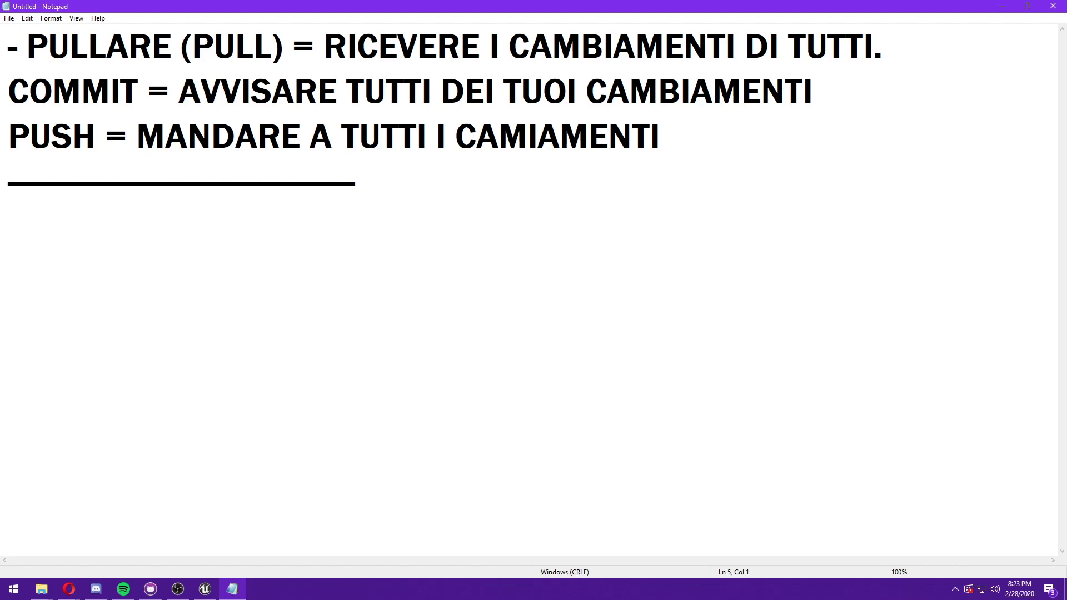
Type the rule 'SOLO 1 PERSONA PUO' LAVORARE SULLO STESSO BP.'.
type("SOLO 1 ")
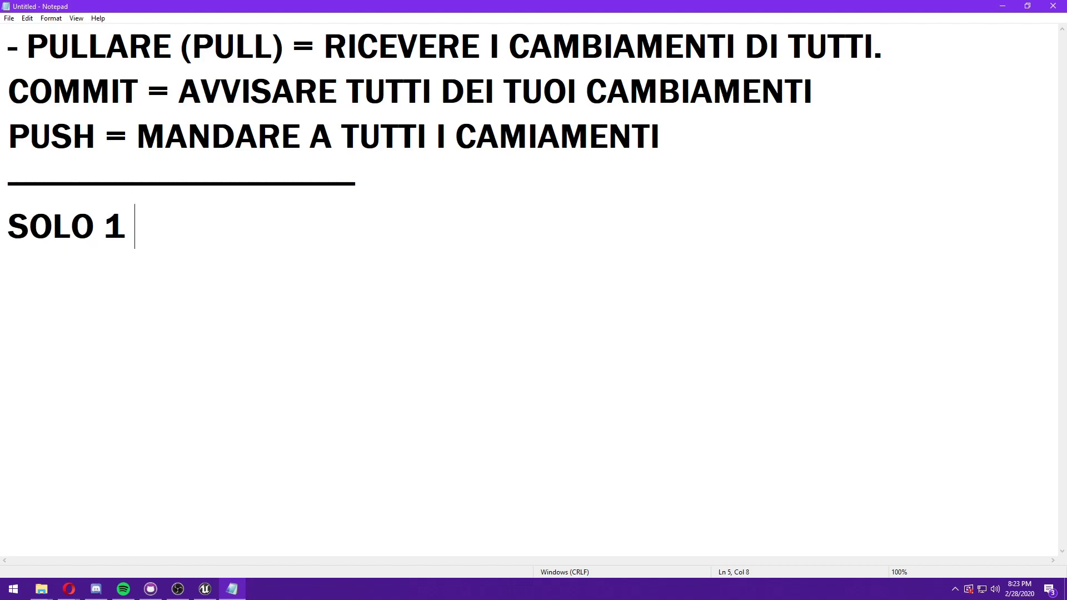
type("PERSONA PUO' LAVORARE SULLO")
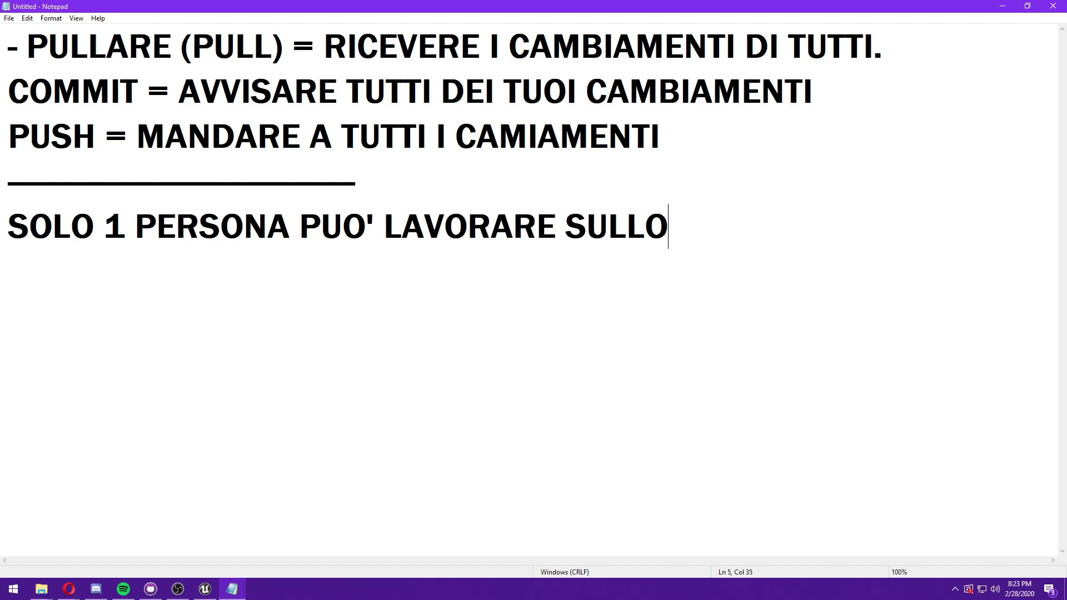
type(" STESSO BP.")
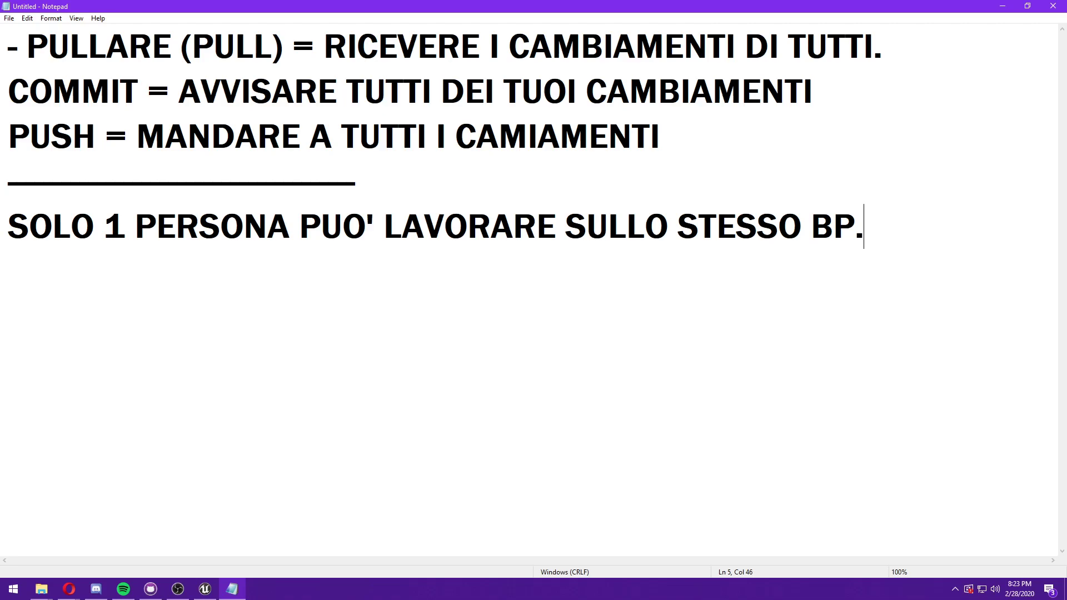
key("Return")
key("ctrl+z")
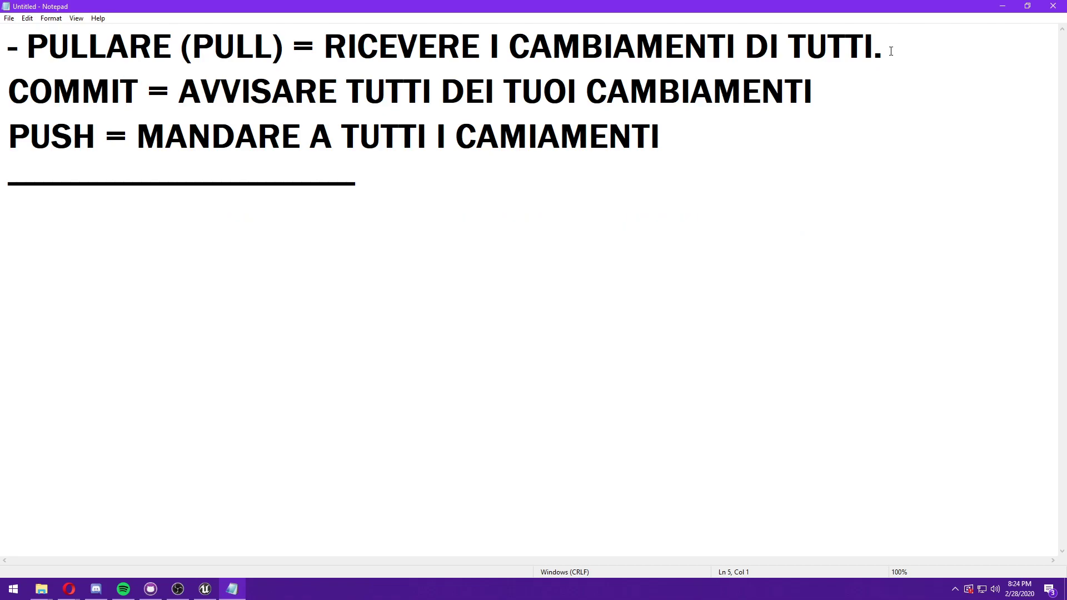
key("ctrl+z")
key("BackSpace")
key("ctrl+z")
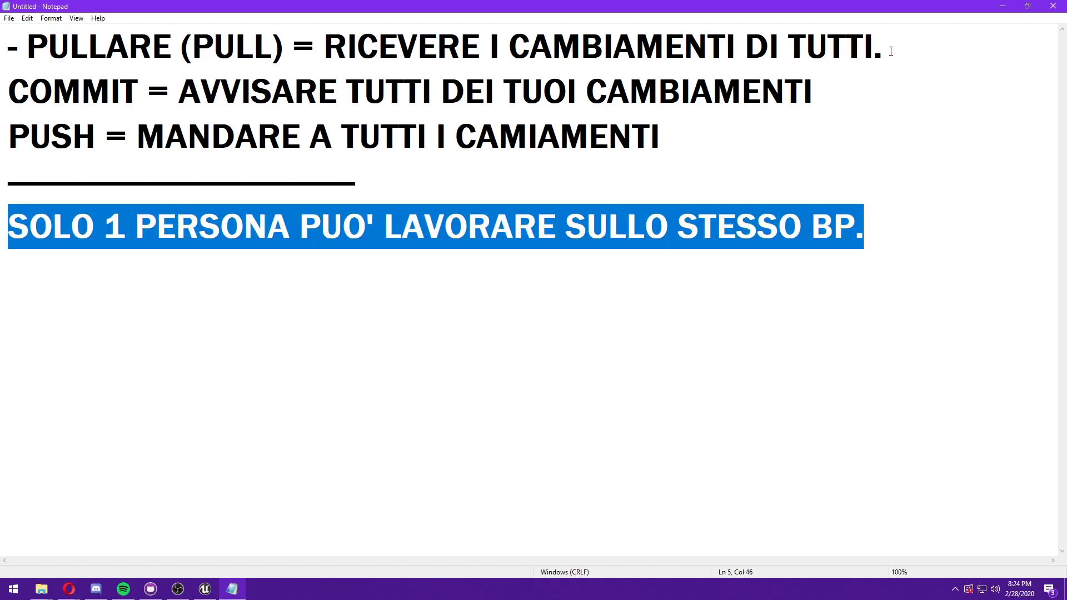
Duplicate the BP rule and change BP to LIVELLO in the copy.
key("ctrl+c")
key("Down")
key("ctrl+v")
key("Left")
key("Left")
key("Left")
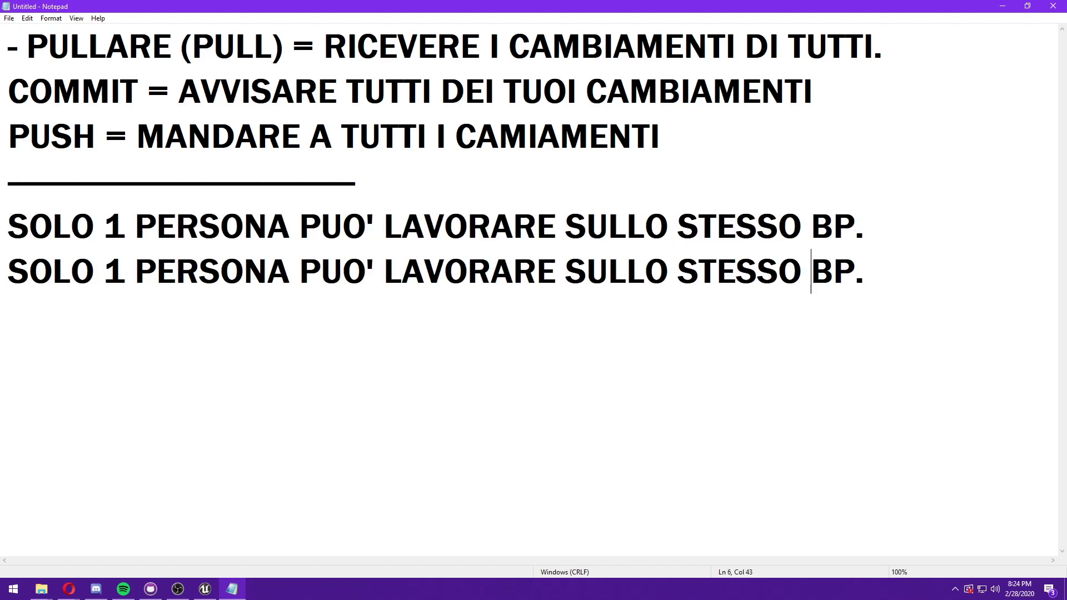
key("shift+Right")
key("shift+Right")
type("LIVELLO")
key("End")
key("Return")
key("Return")
key("BackSpace")
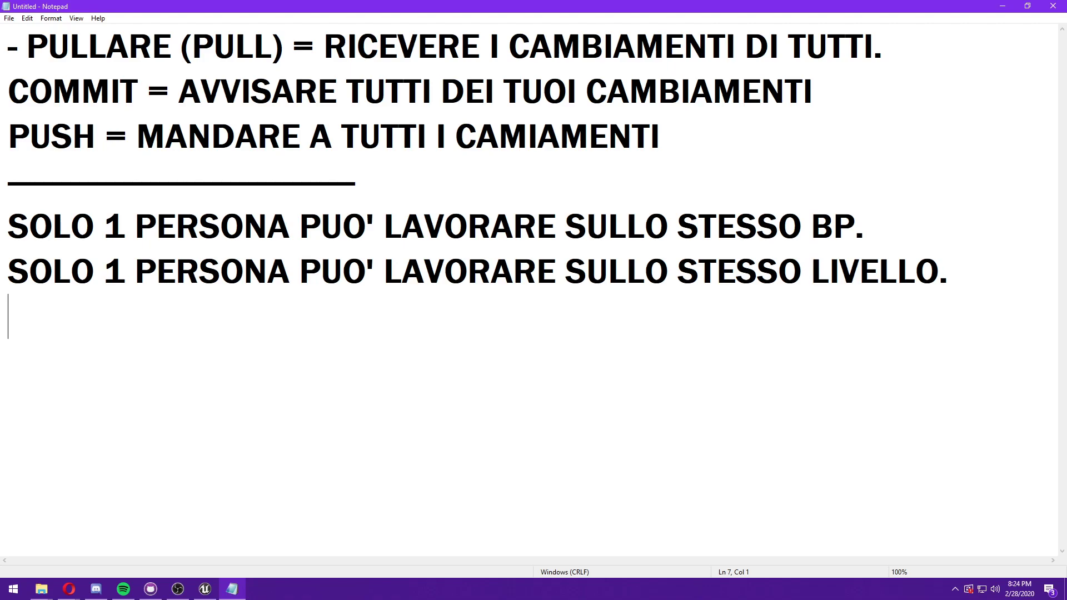
Copy the underscore divider below the SOLO rules, then bring up GitHub Desktop.
key("Up")
key("Up")
key("Up")
key("shift+End")
key("ctrl+c")
key("Down")
key("Down")
key("Down")
key("ctrl+v")
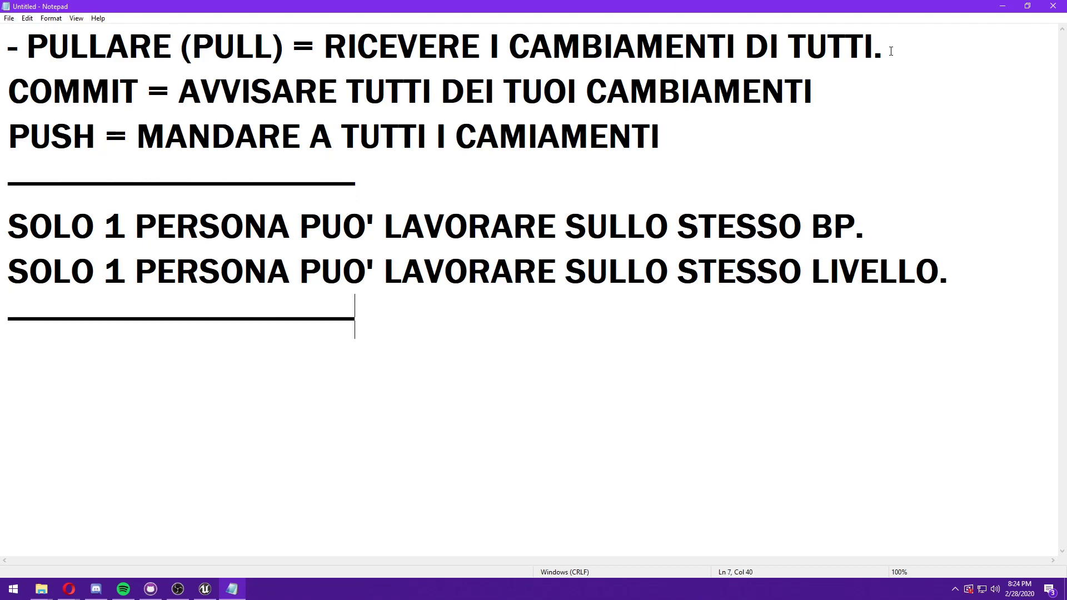
key("Return")
left_click(150, 589)
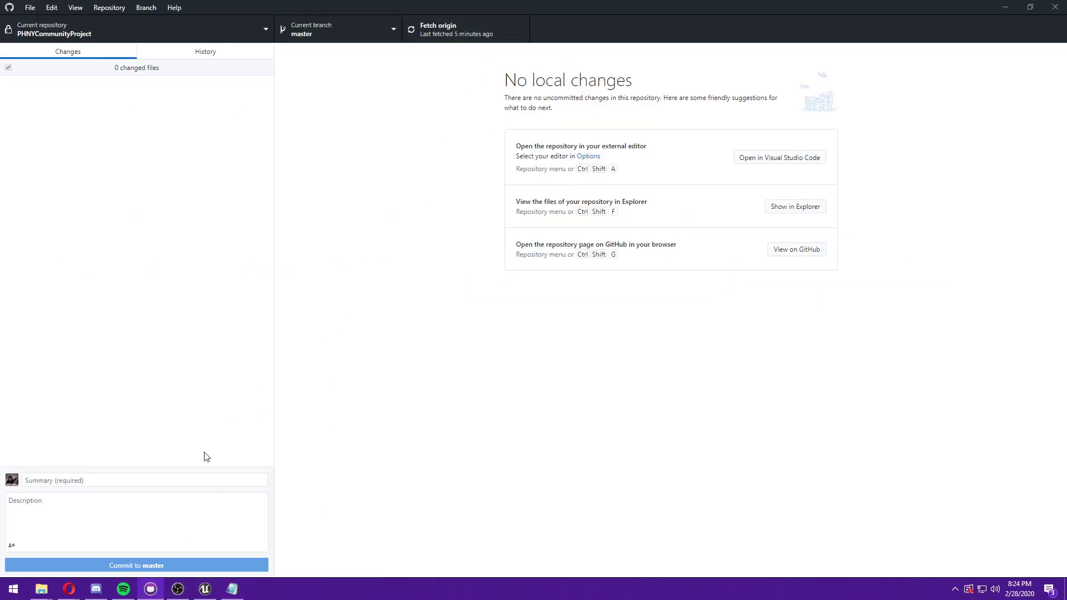
left_click(235, 597)
left_click(507, 433)
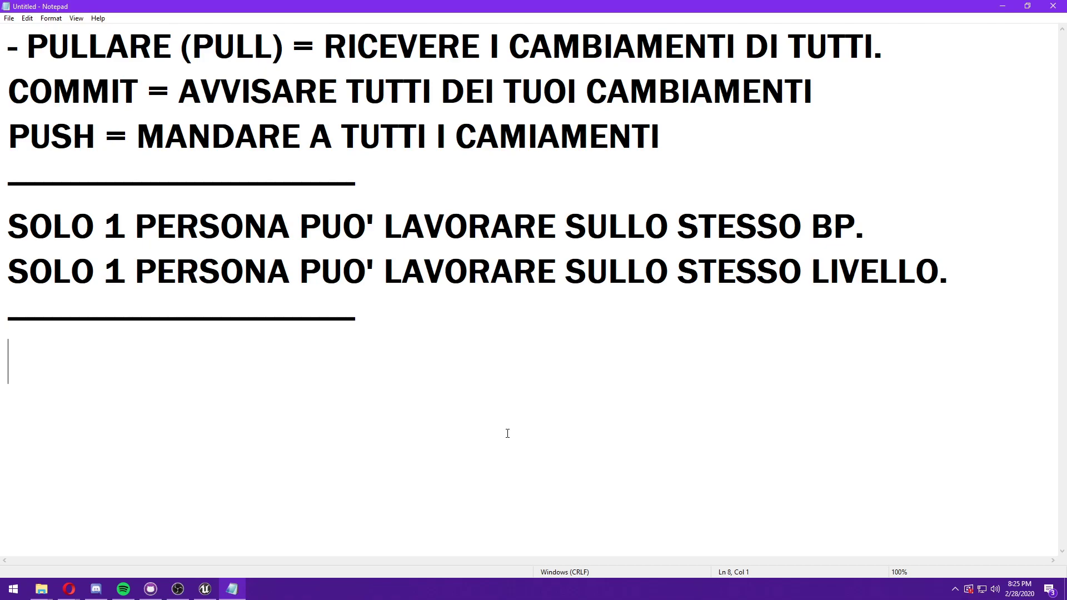
Type 'BRANCH = DELLE COPIE DEL PROGETTO CON COPIE TEMPORANEE' and start a new line.
type("BRANCH = ")
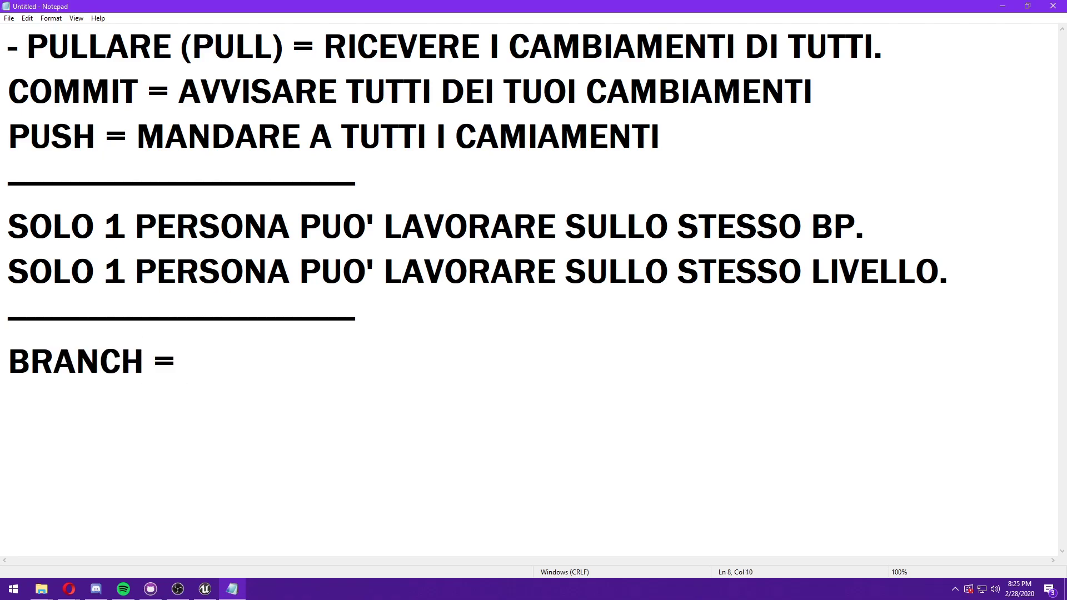
type("DELLE ")
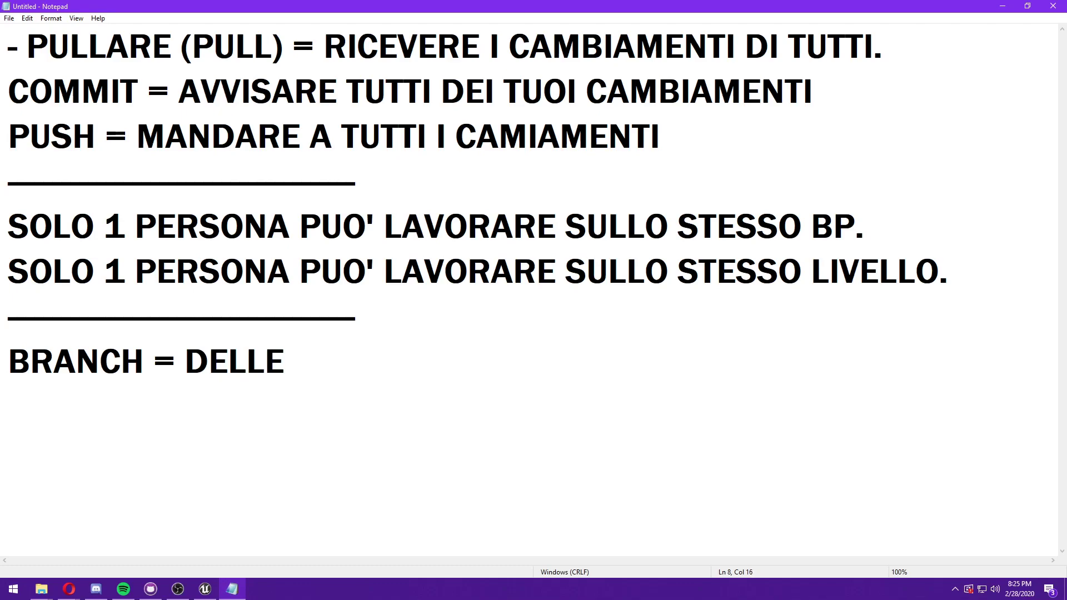
type("COPIE DEL ")
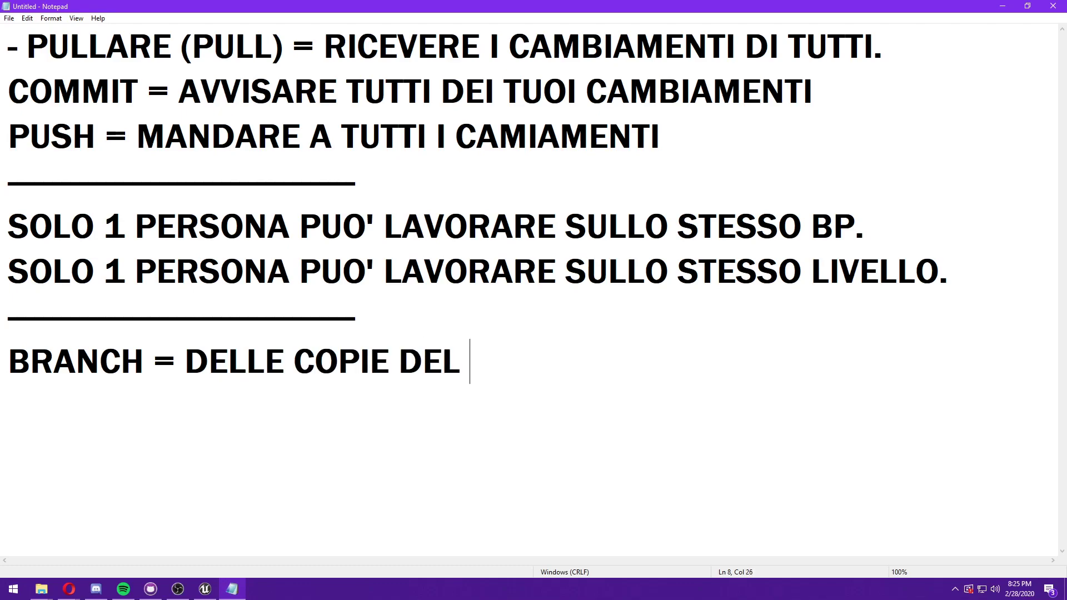
type("PROGETTO")
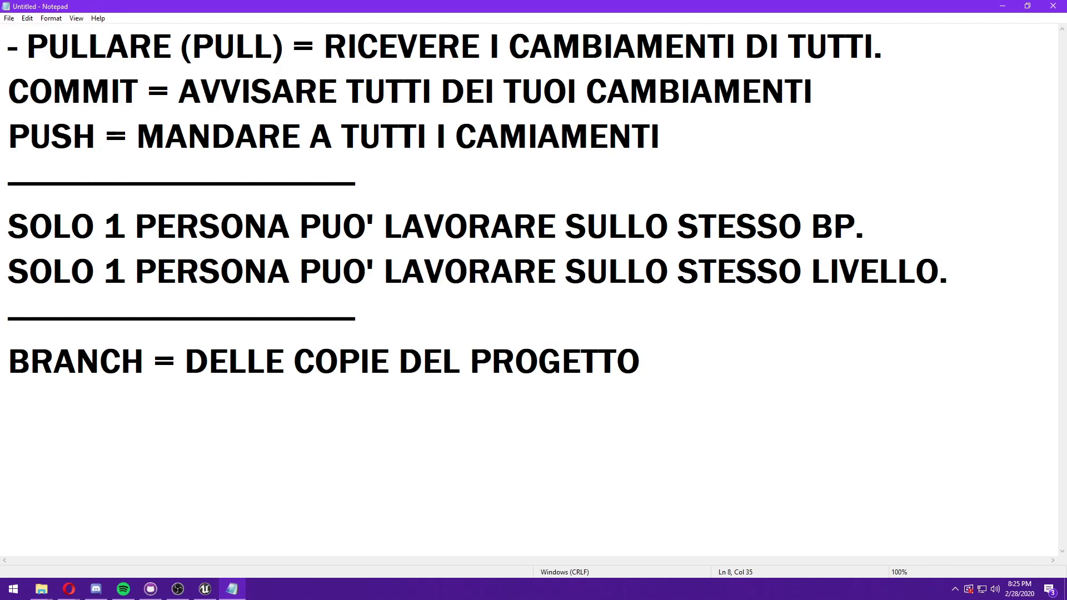
type("CON COPIE T")
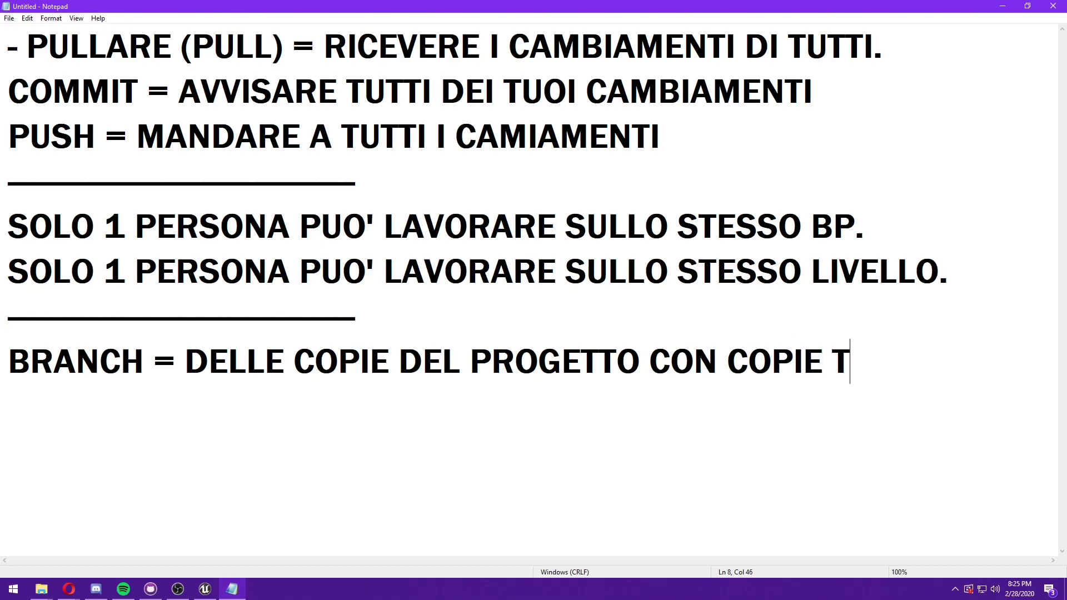
type("EMPORANEE")
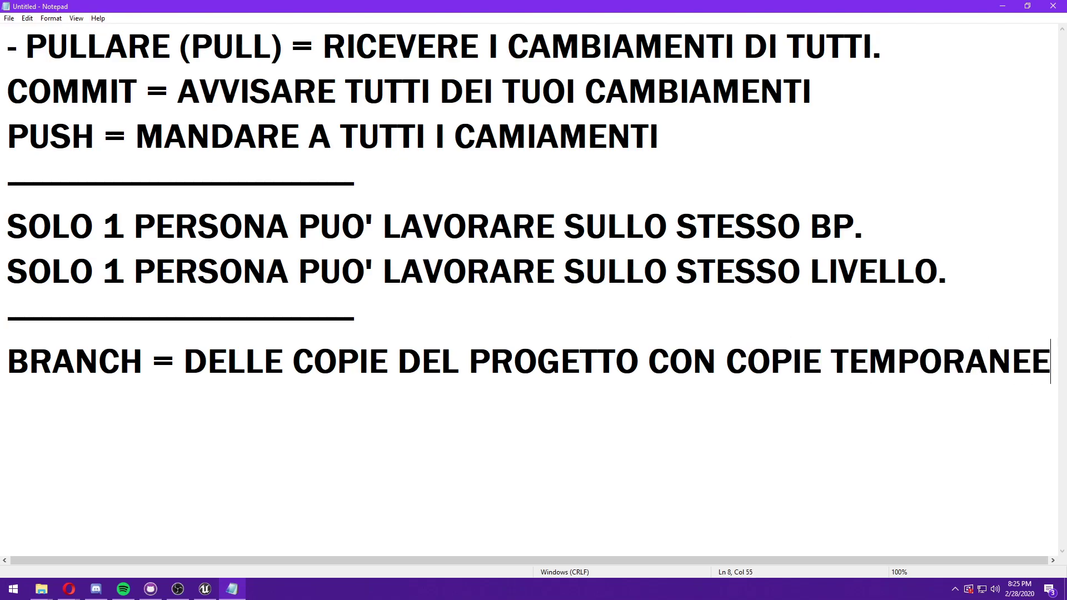
key("Return")
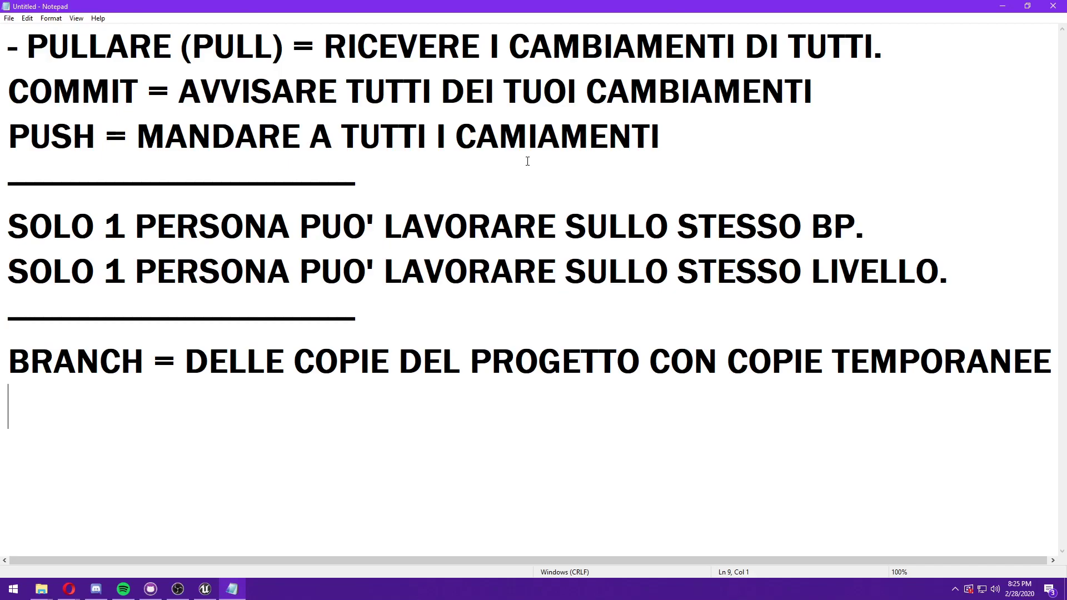
Define MERGE as 'UNIRE DUE BRANCH SU UN UNICO BRANCH (MB)' above an empty 'MASTER BRANCH =' line.
type("MERGE")
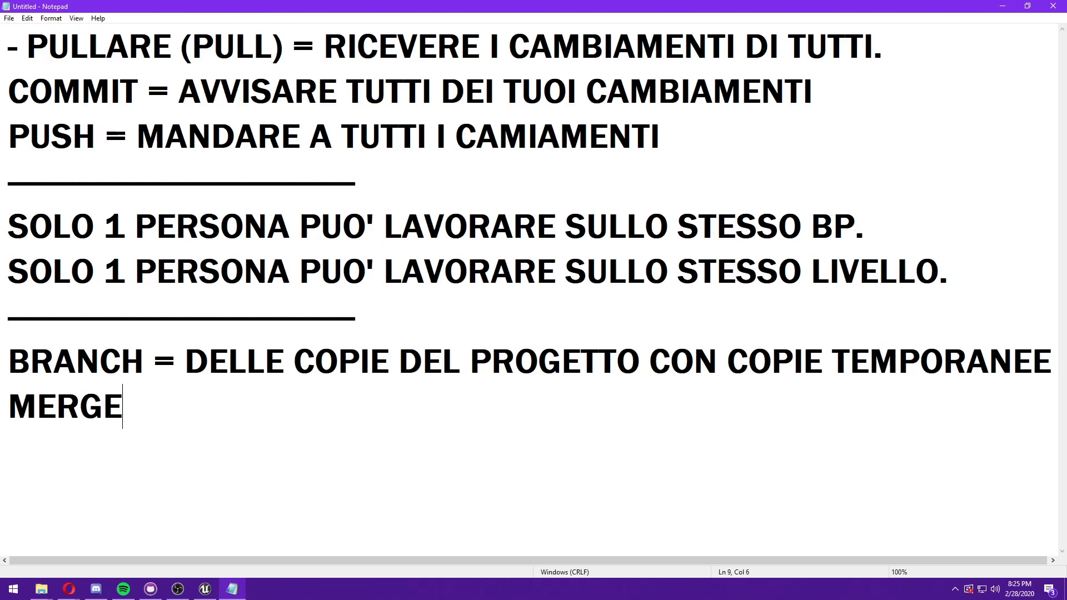
type(" =")
key("Return")
type("MASTER BRANCH ")
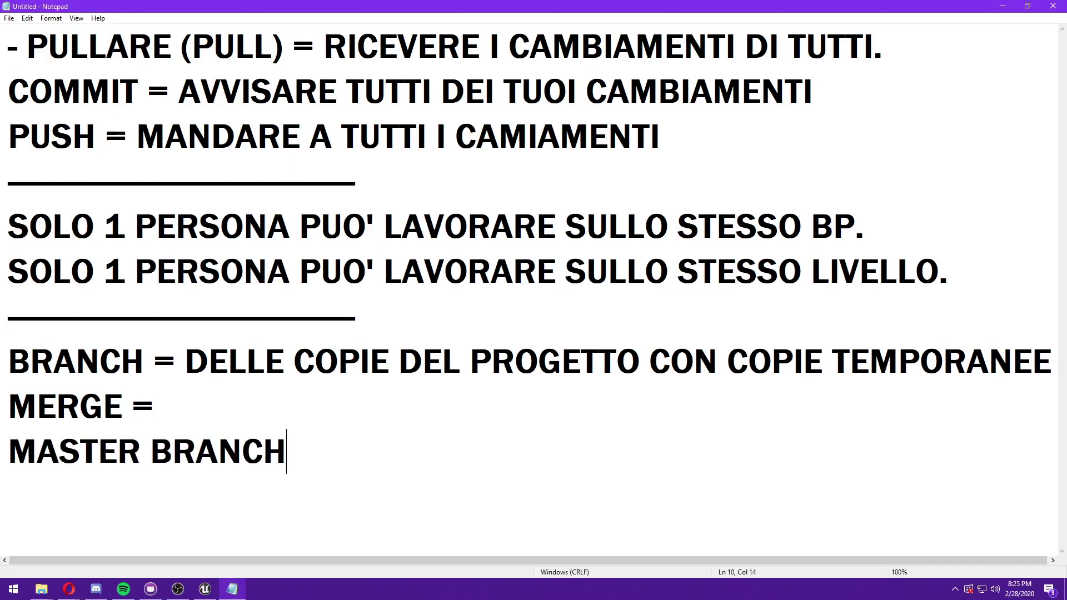
type("=")
key("Up")
type("UNIRE DU")
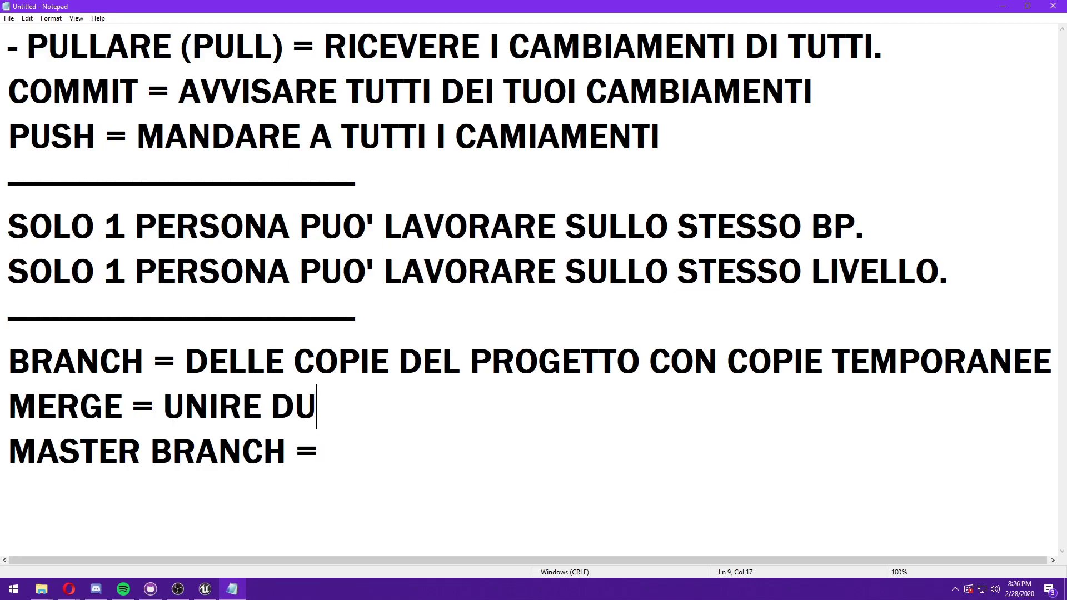
type("E BRANCH SU UN UNICO BRANC")
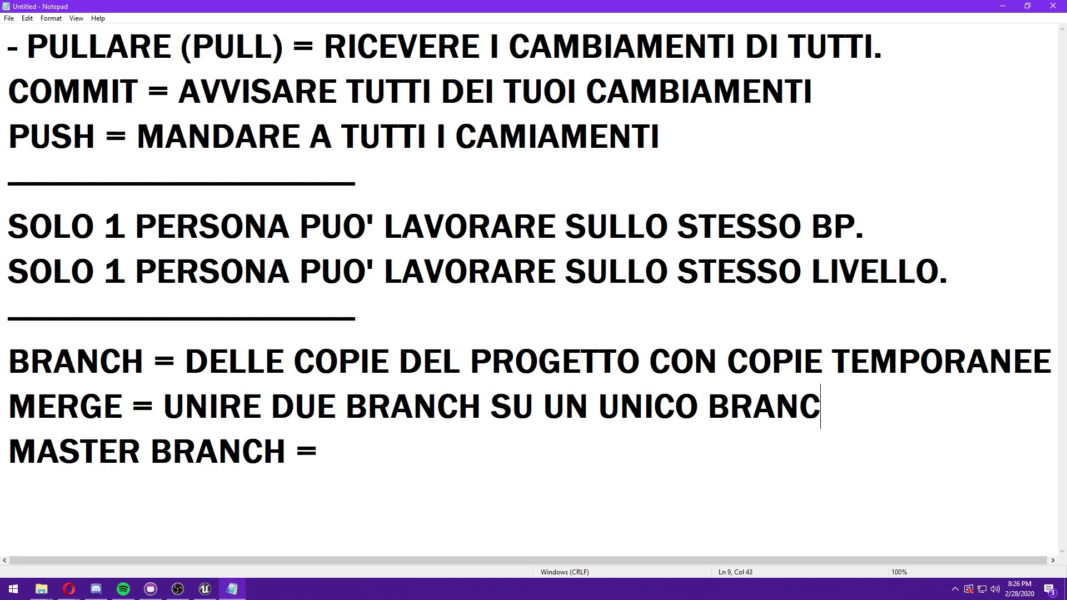
type("H (")
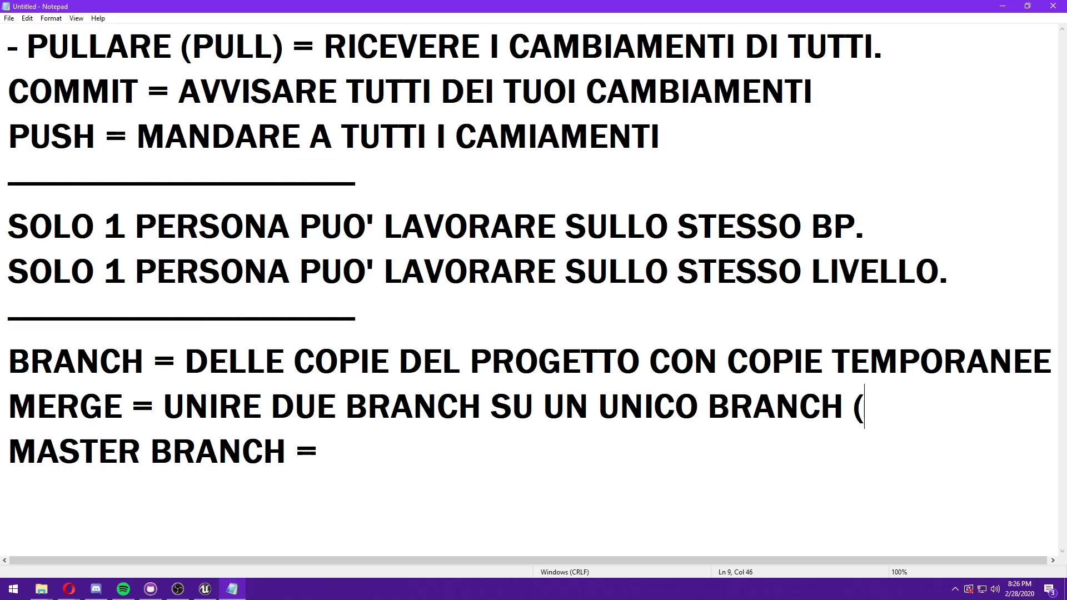
type("MB)")
key("Down")
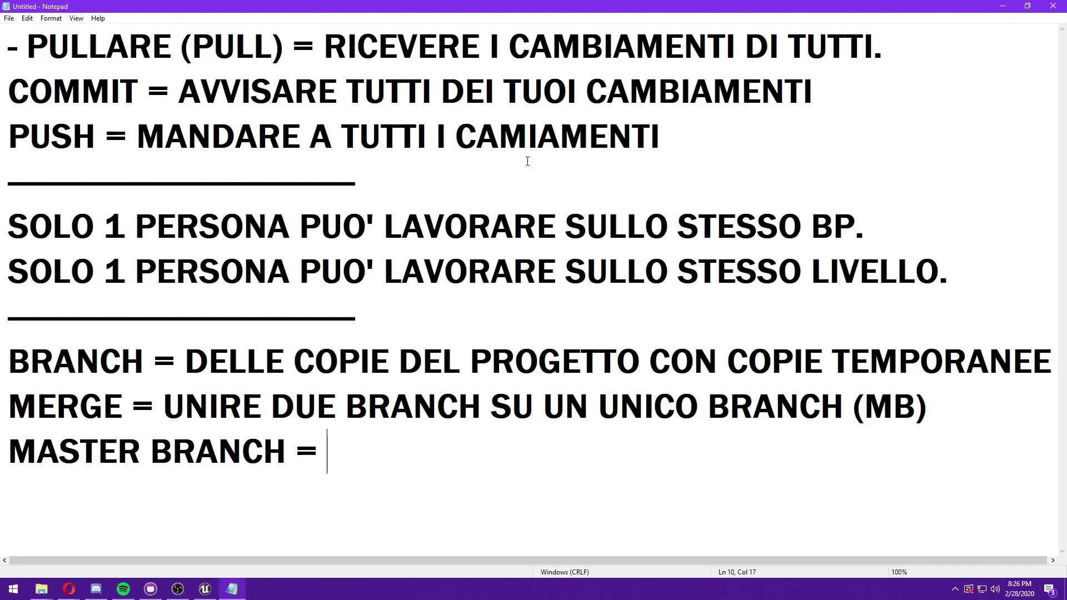
key("Return")
Add a 'RELEASE CANDIDATE =' line and define MASTER BRANCH as 'LA COPIA DOVE I CAMBIAMENTI SONO APPROVATI'.
type("RELEASE C")
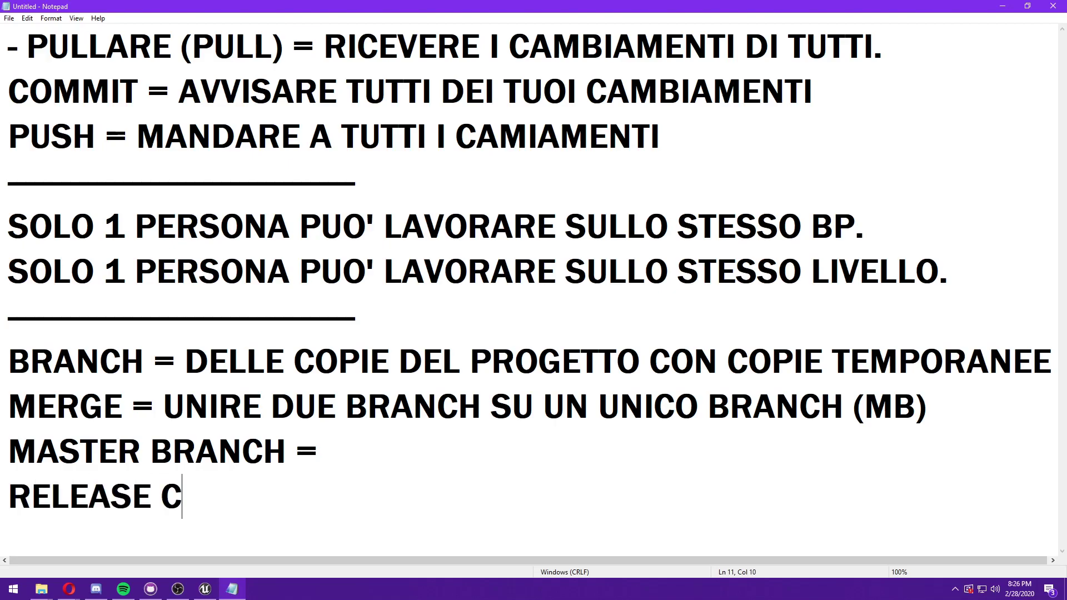
type("ANDIDATE ")
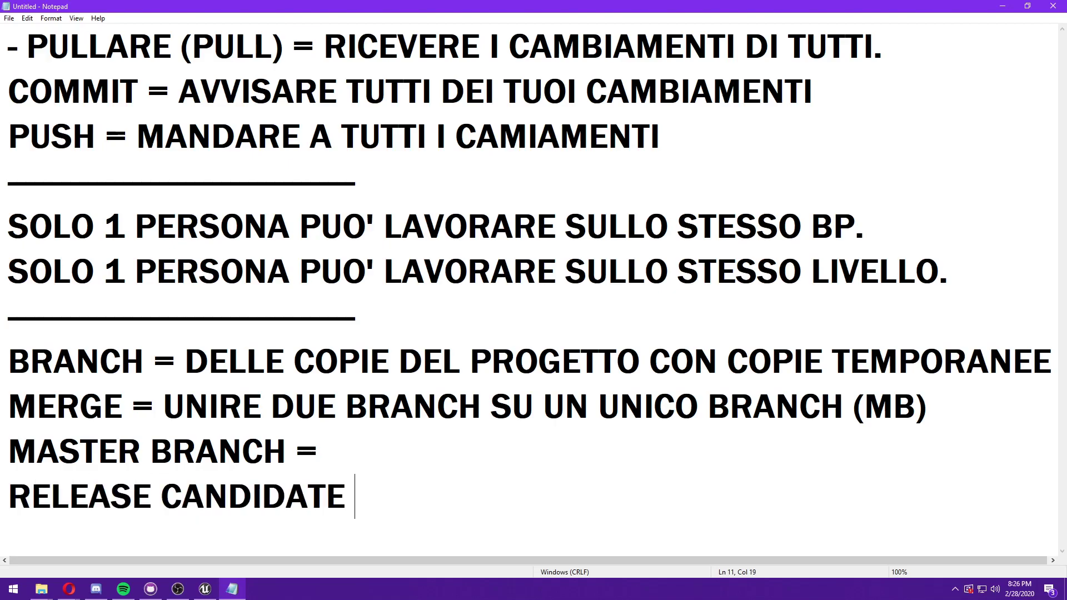
type("=")
key("Up")
type("LA COP")
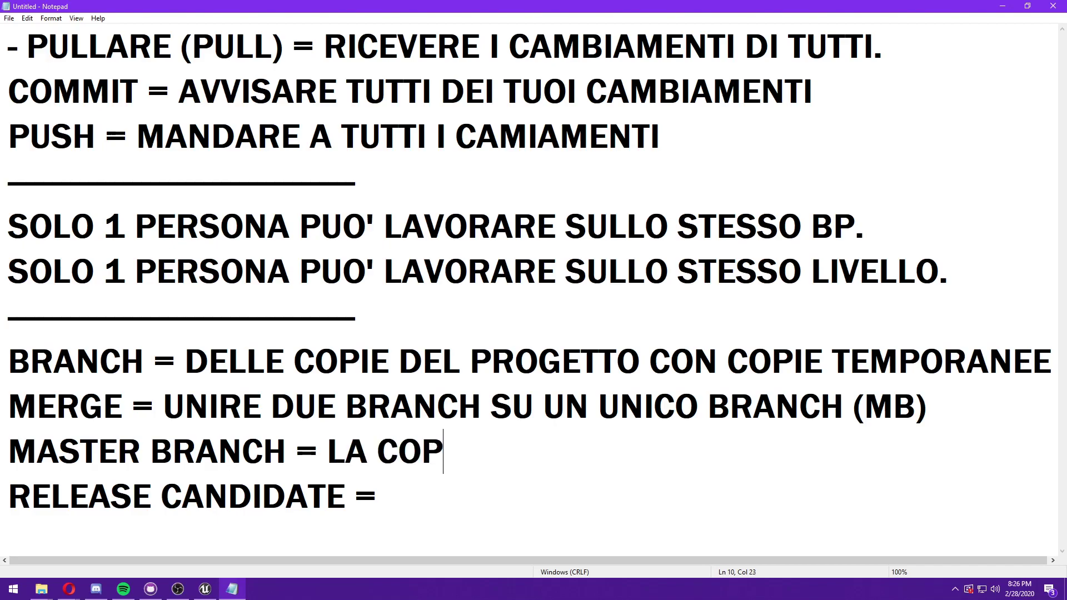
type("IA DOVE I CAM")
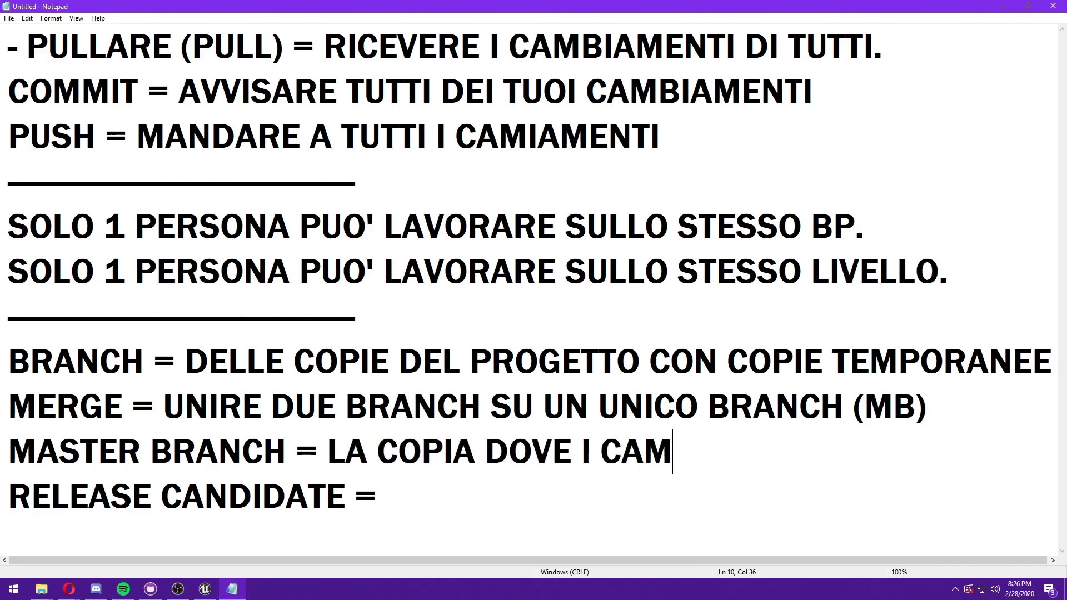
type("BIAMENTI SONO APPR")
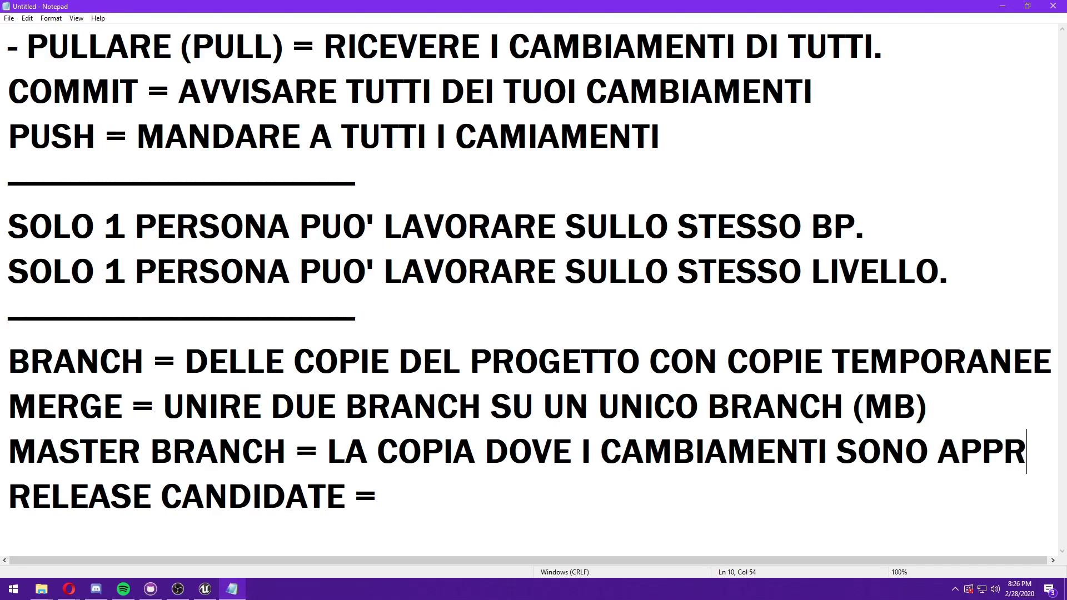
type("OVATI")
Start the RELEASE CANDIDATE definition with 'UNA VERSIONE DEL PROGETTO', replacing LA with UNA.
key("Down")
key("Left")
key("Left")
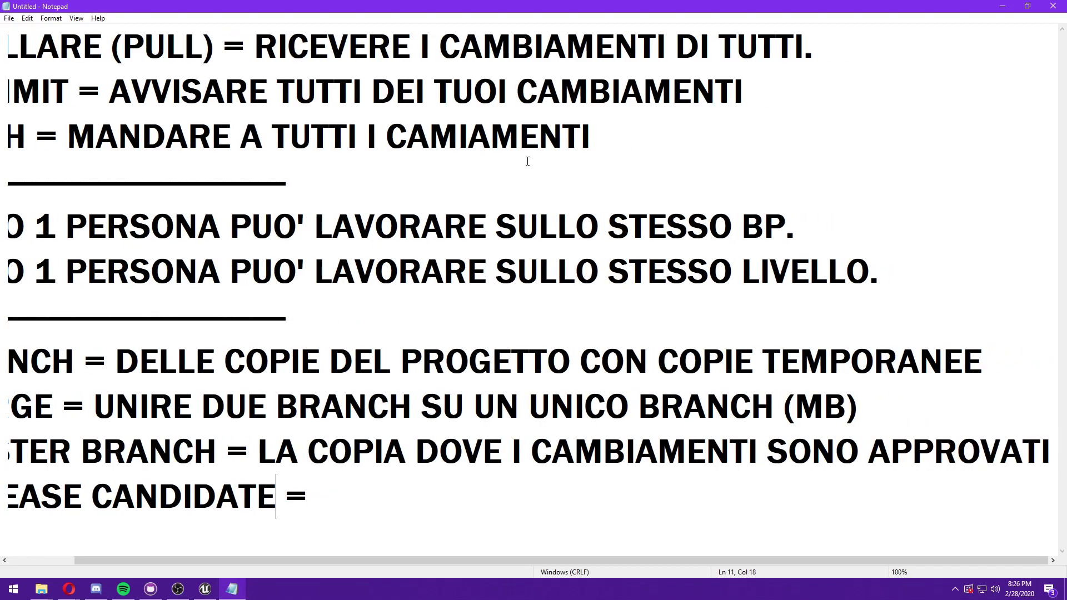
key("Home")
key("End")
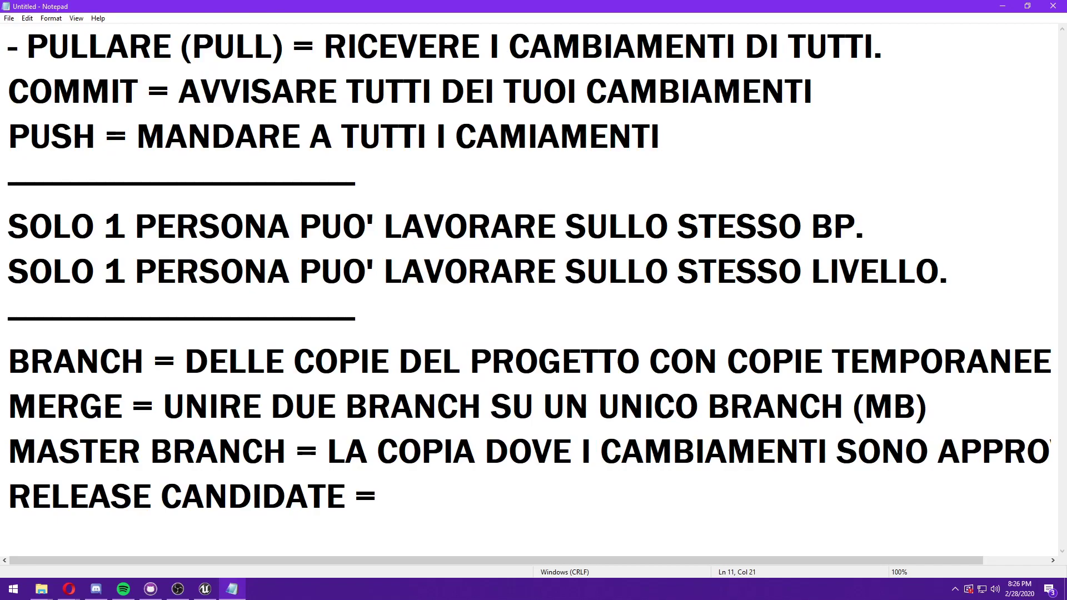
type("LA VERSIONE DEL PR")
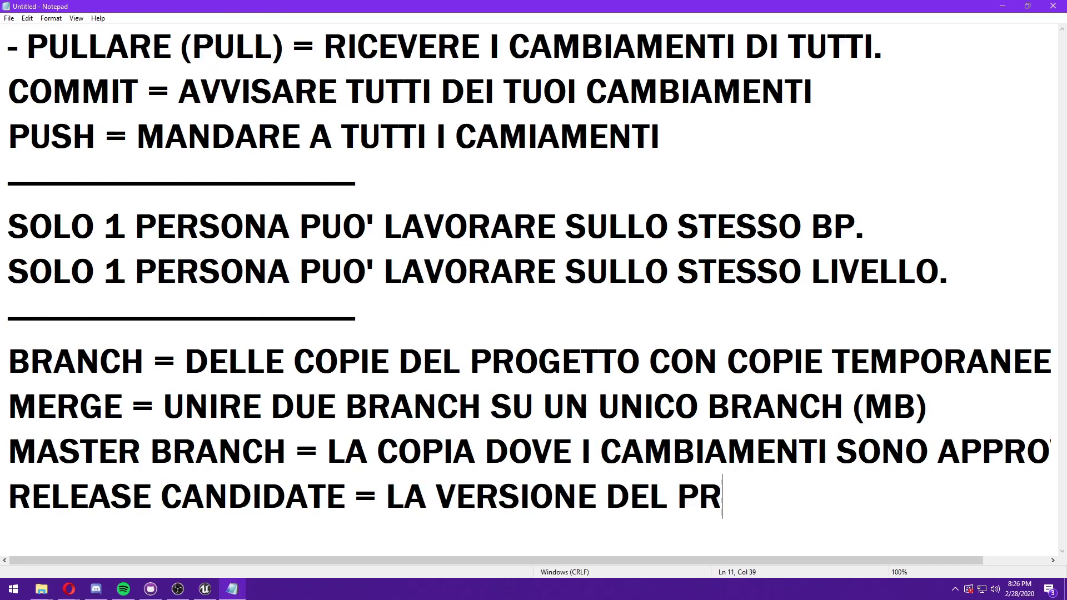
type("OGETTO")
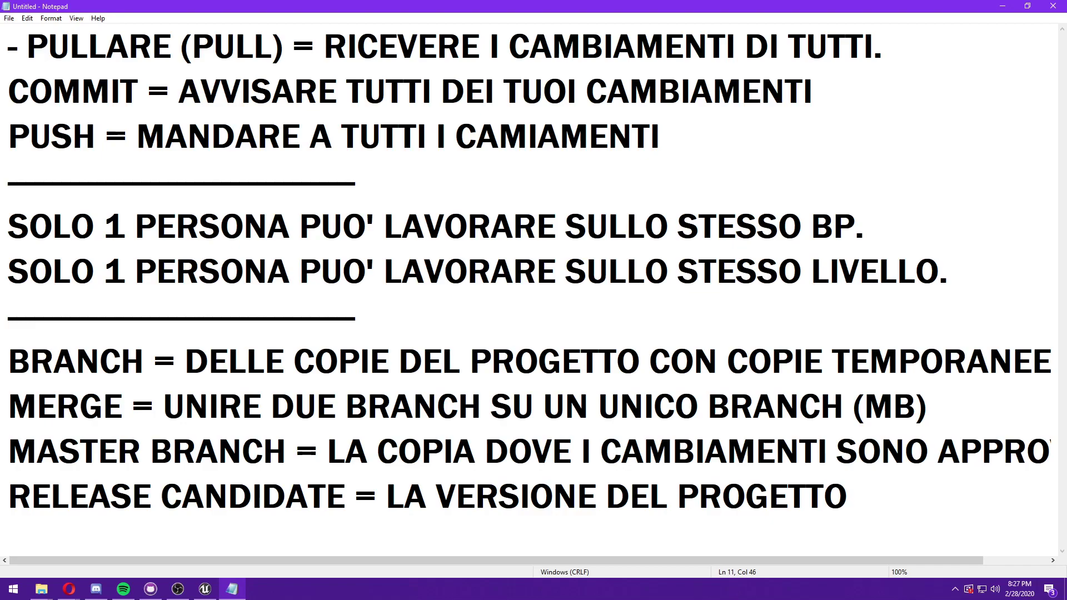
key("ctrl+Left")
key("ctrl+Left")
key("ctrl+Left")
key("ctrl+Left")
key("shift+Right")
key("End")
key("ctrl+Left")
key("ctrl+Left")
key("ctrl+Left")
key("ctrl+Left")
key("Right")
key("Delete")
key("BackSpace")
type("U")
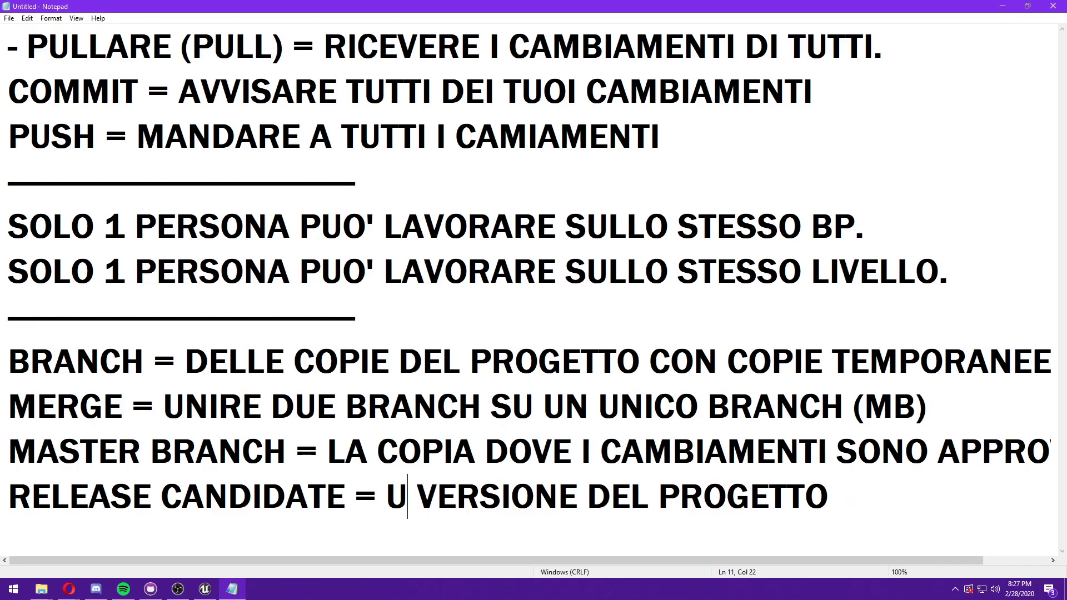
type("NA")
key("ctrl+Right")
key("ctrl+Right")
key("ctrl+Right")
key("ctrl+Right")
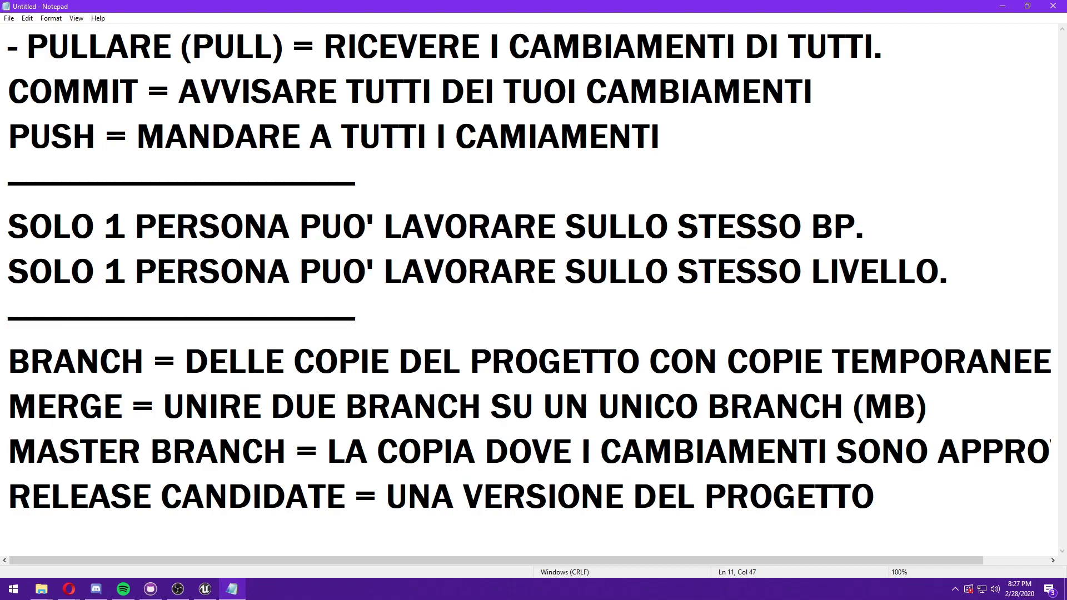
Finish the definition with 'SCELTA PER ESSERE PUBBLICATA', correcting the PUBLICATA spelling.
type("SCELTA PER ESSERE PUBLICATA")
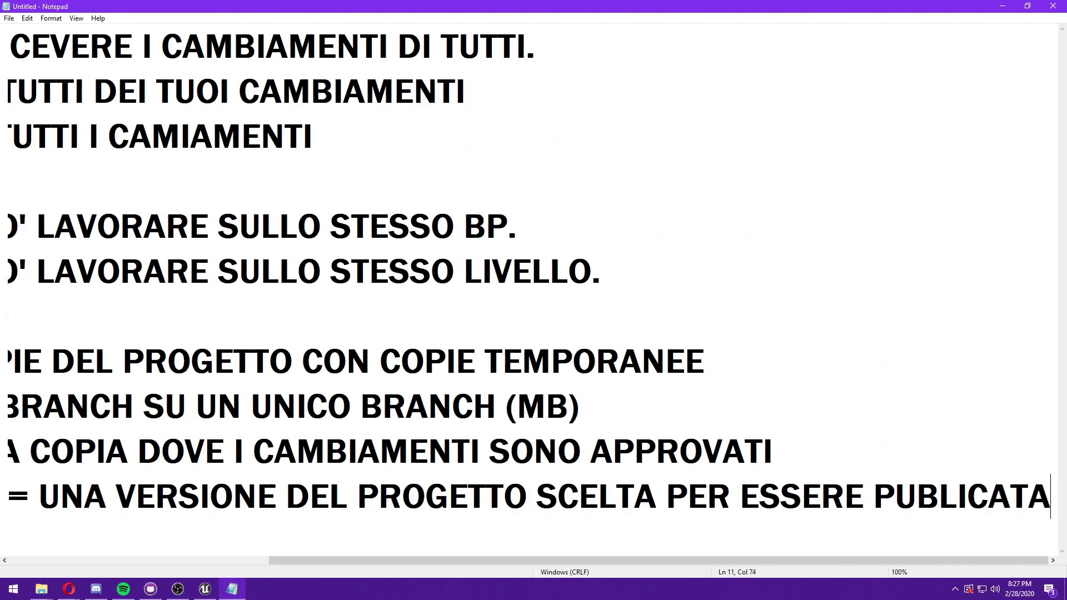
key("Left")
key("Left")
key("Left")
key("Left")
key("Left")
key("Left")
type("B")
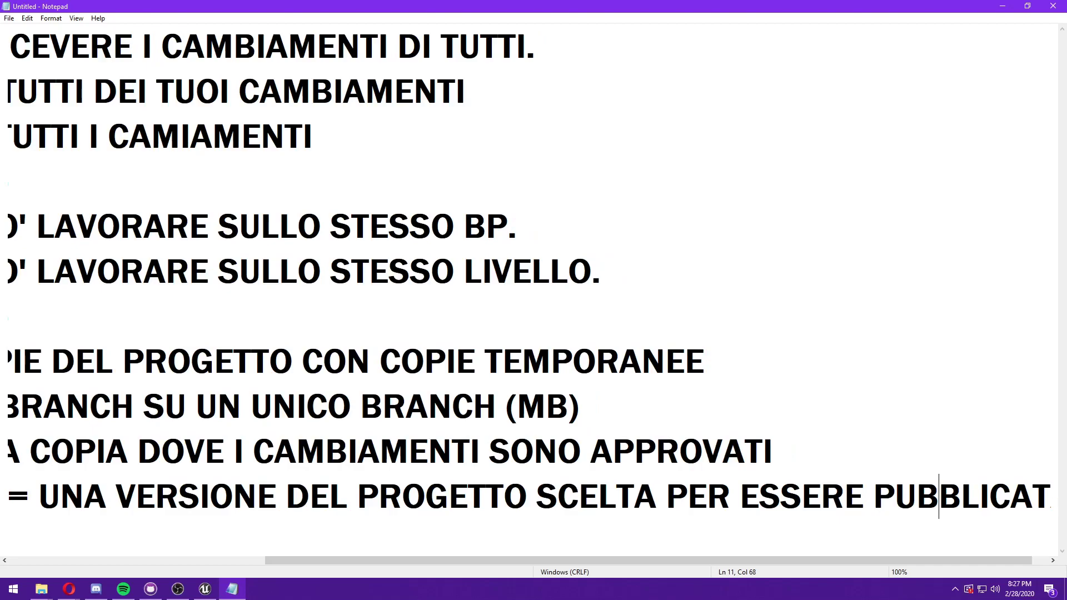
key("Home")
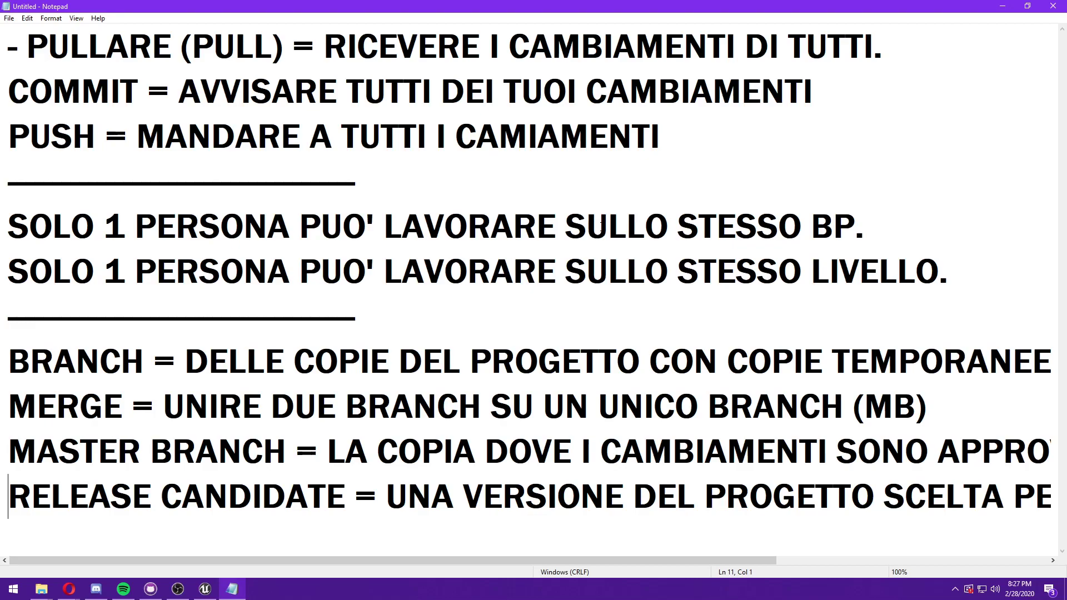
key("Up")
key("Up")
key("Up")
key("Up")
Copy the underscore separator and paste it below the glossary definitions as a third divider.
key("shift+End")
key("ctrl+c")
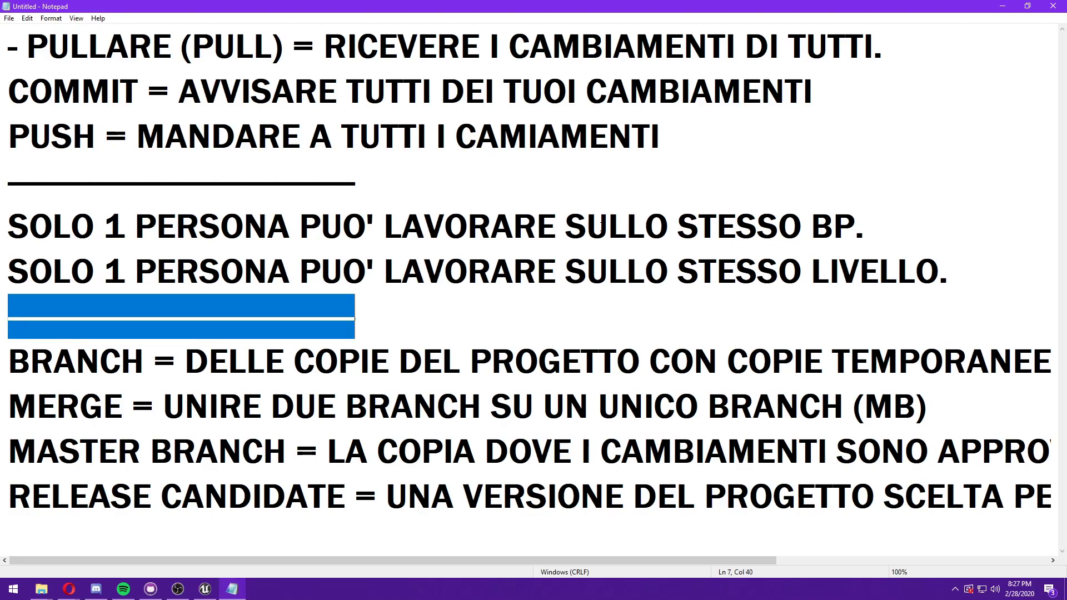
key("Down")
key("Down")
key("Down")
key("Down")
key("End")
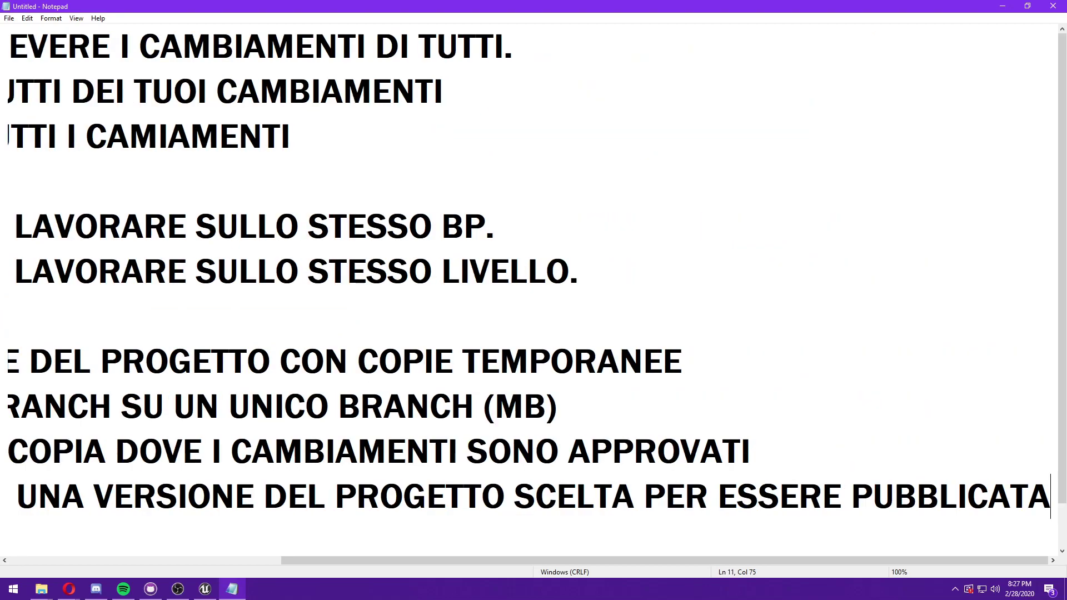
key("Return")
key("ctrl+v")
key("Return")
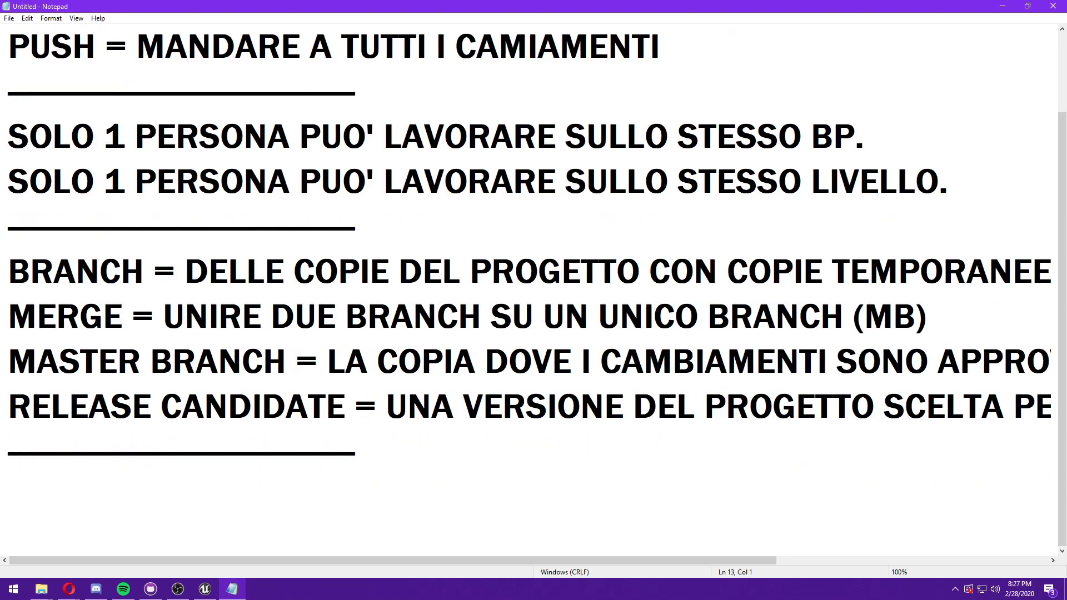
Add the heading 'INIZIARE A LAVORARE COSI':' with steps '1) PULLARE' and '2) LAVORARE'.
type("INIZIARE A ")
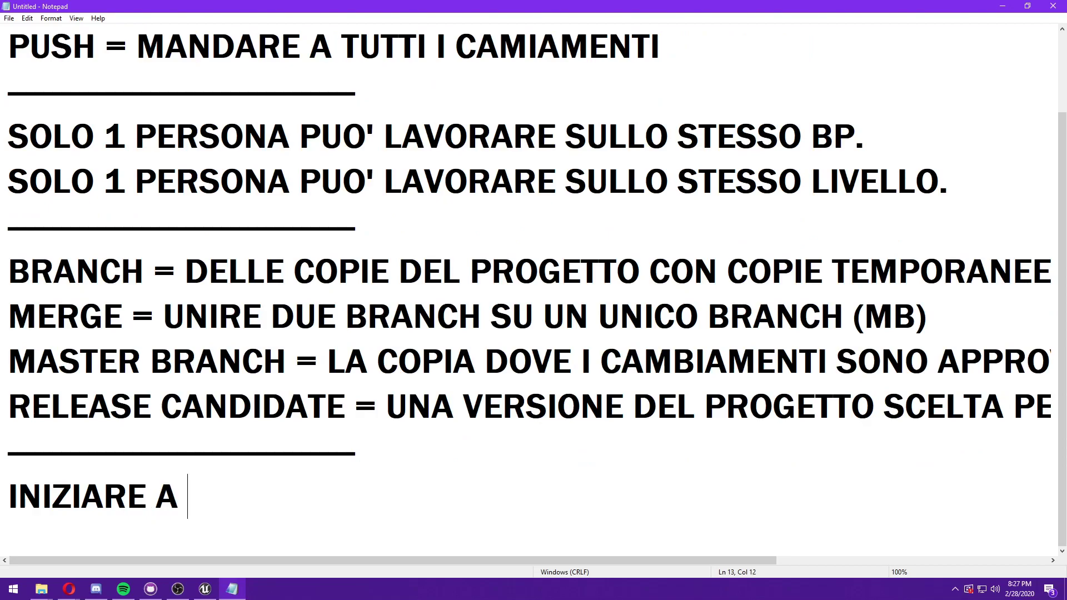
type("LAVORARE COSI'")
key("Return")
key("BackSpace")
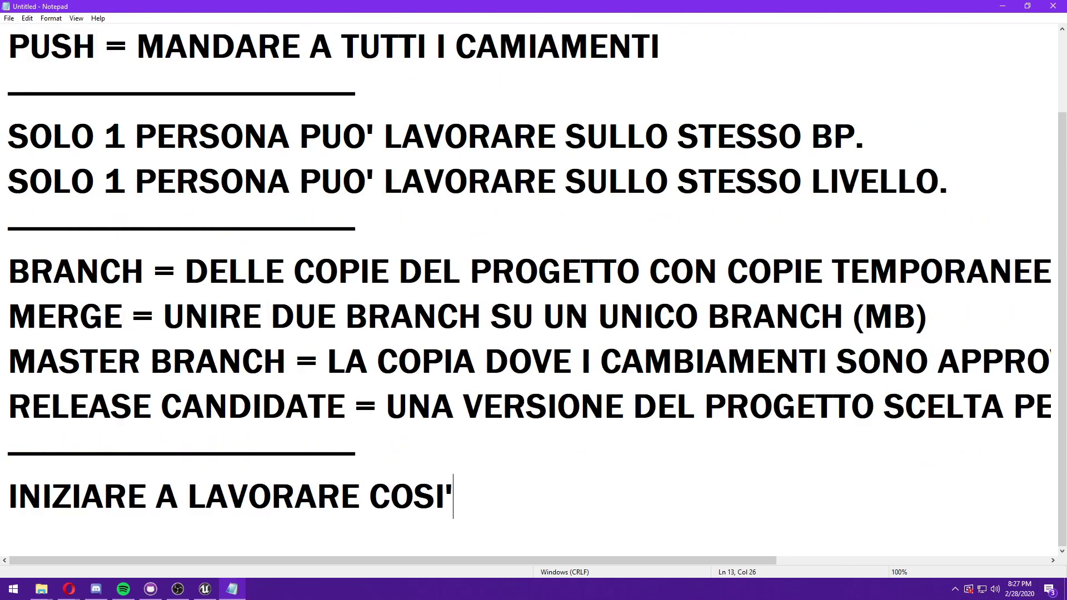
type(":")
key("Return")
type("1")
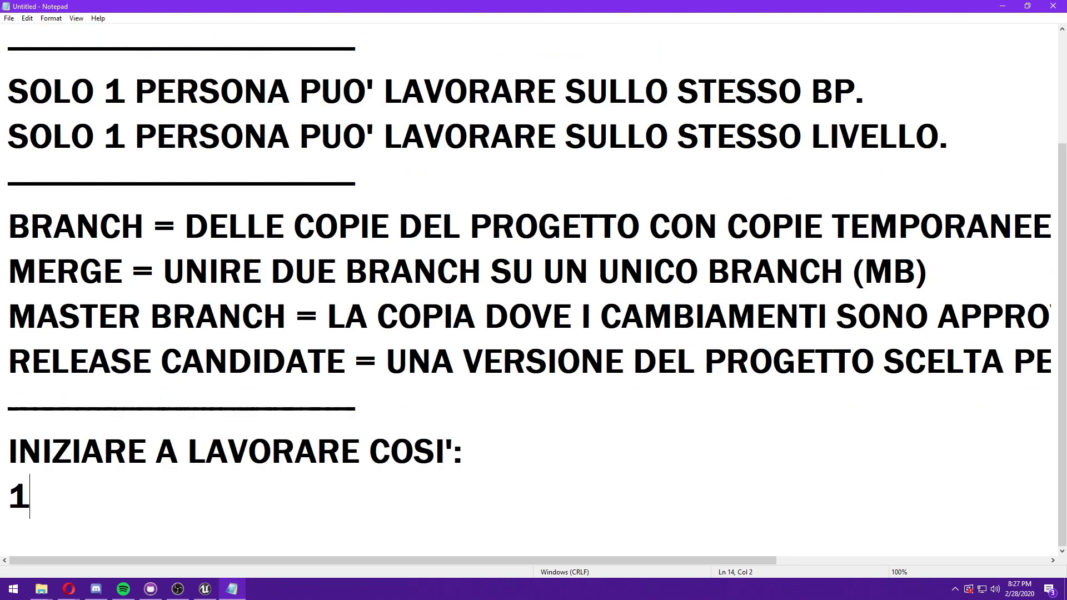
type(") PULLARE")
key("Return")
type("2) LAVORARE")
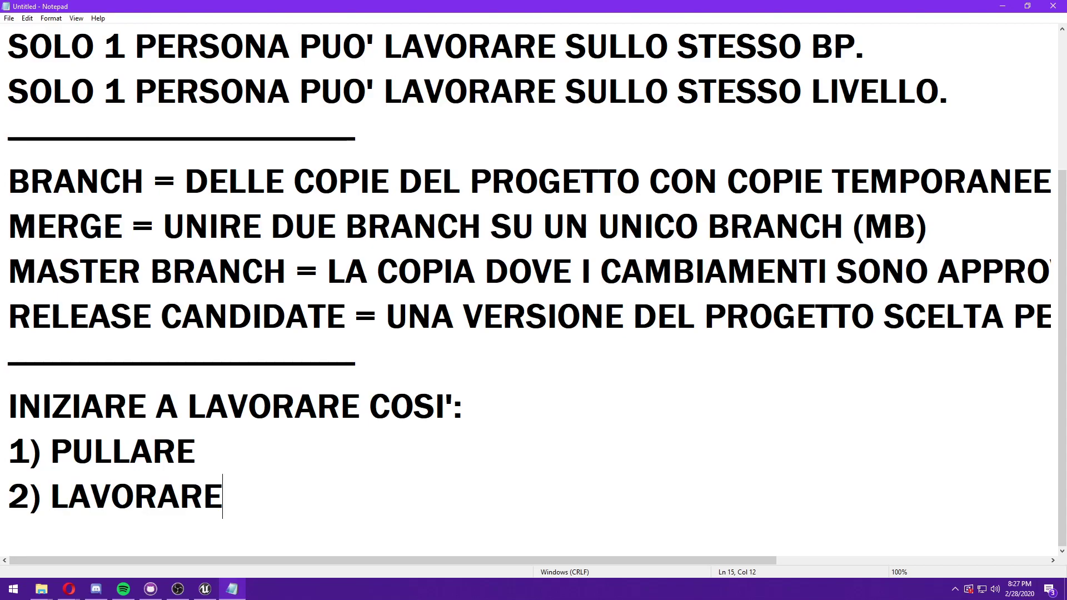
List steps 3–6: CONTROLLARE SE CI SONO BUG, TESTARE NUOVAMENTE, COMMITTARE (COMMIT), PUSHARE.
key("Return")
type("3) CONTROLLARE")
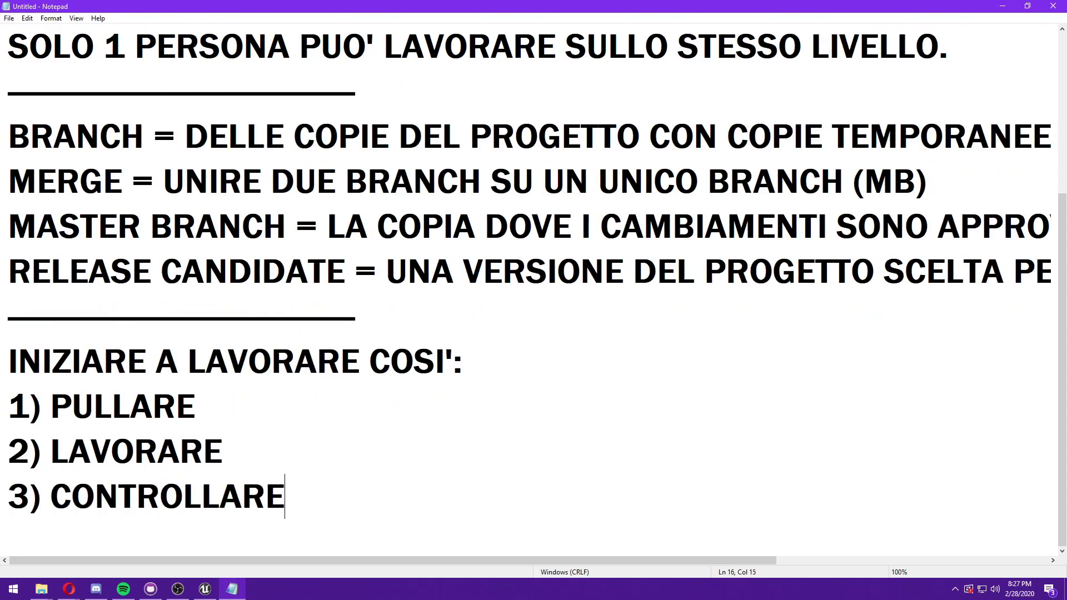
type(" SE CI SONO BUG")
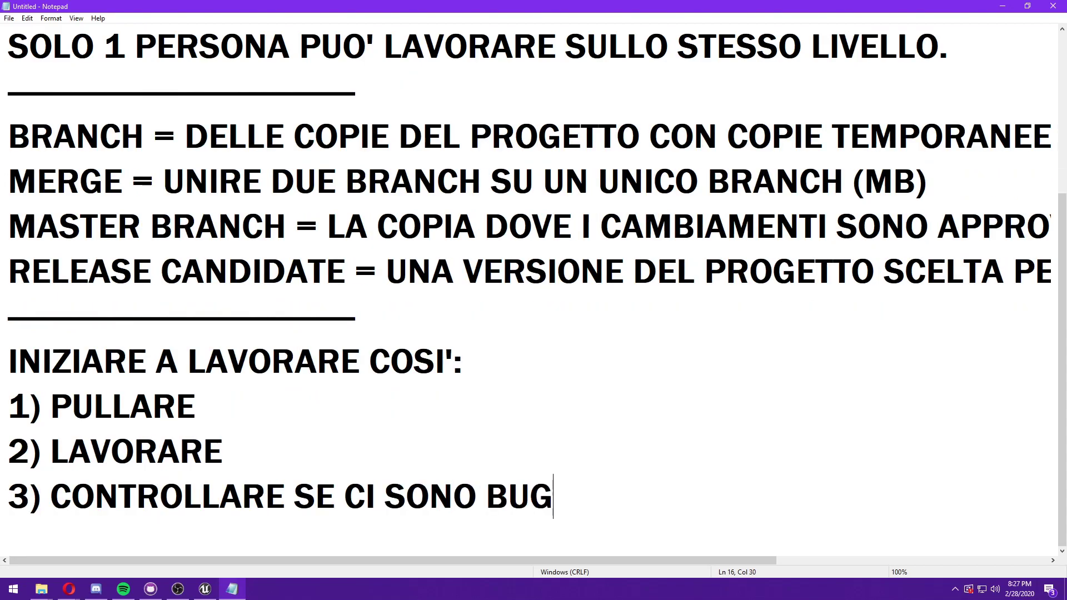
key("Return")
type("4) TESTARE NUOVAMENT")
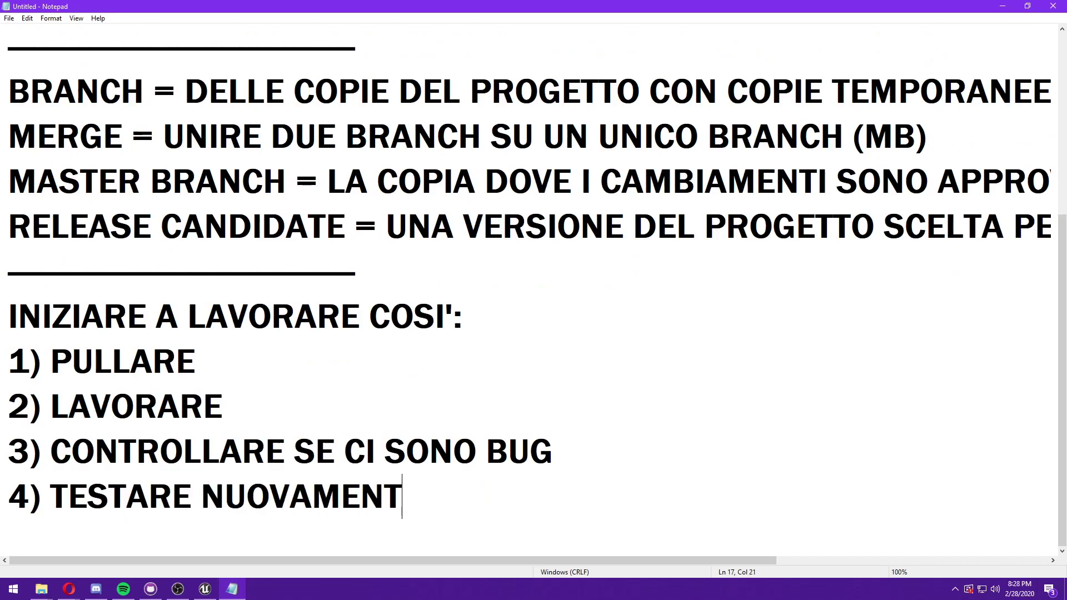
type("E")
key("Return")
type("5) COMM")
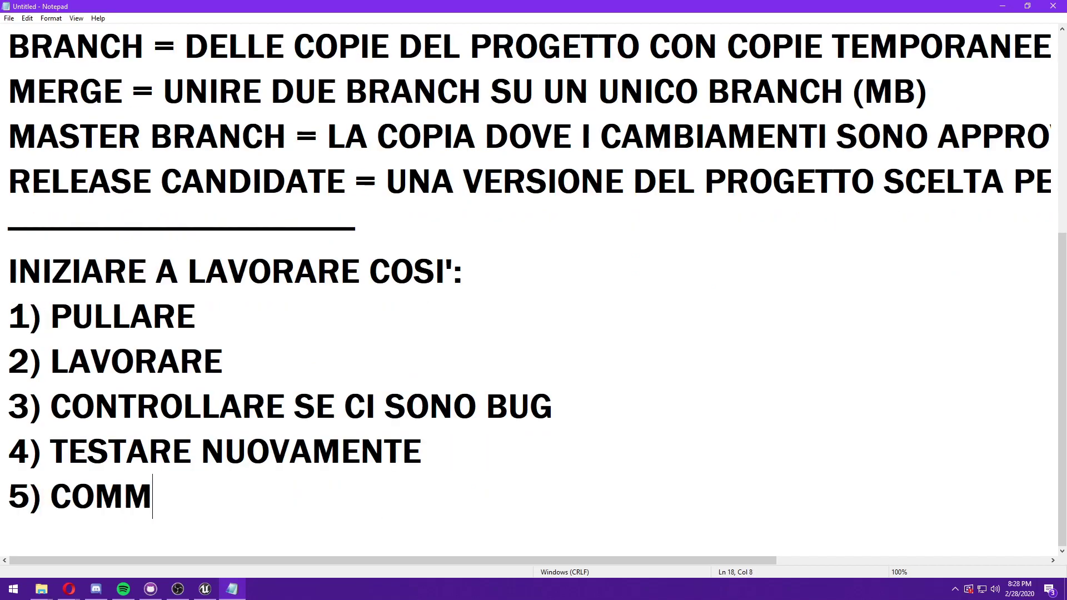
type("ITTARE (COMMITT")
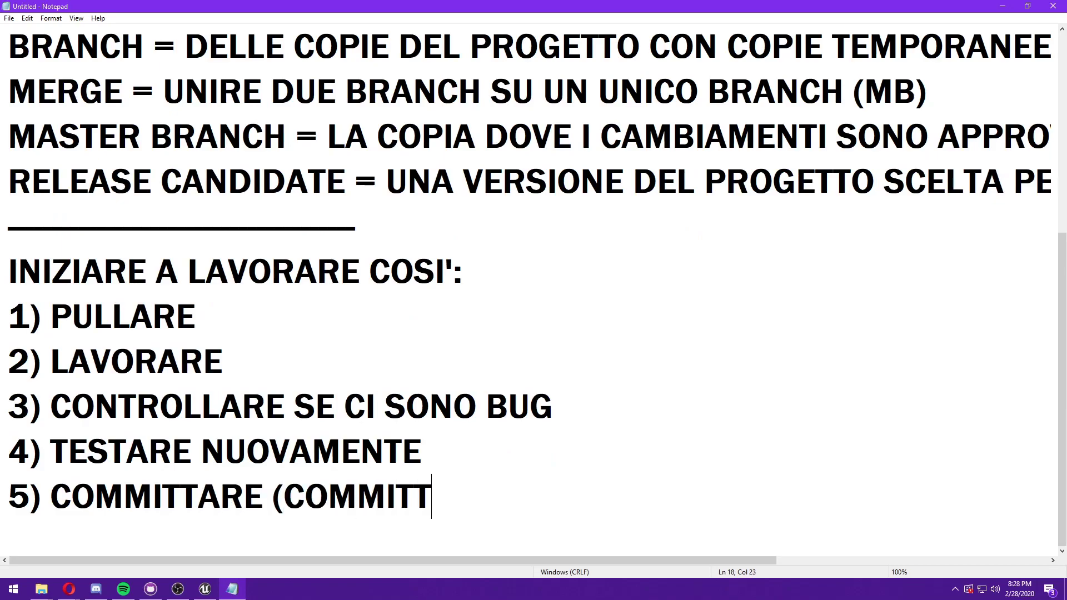
key("BackSpace")
type(")")
key("Return")
type("6) PUSHARE.")
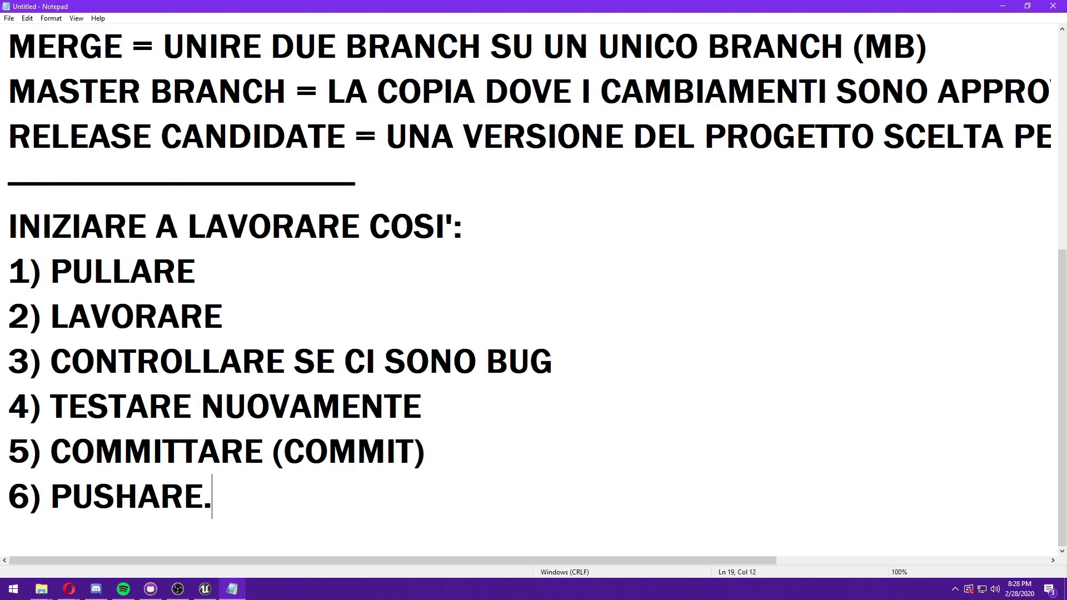
scroll(699, 2, "up", 3)
scroll(677, 200, "down", 3)
scroll(677, 201, "up", 3)
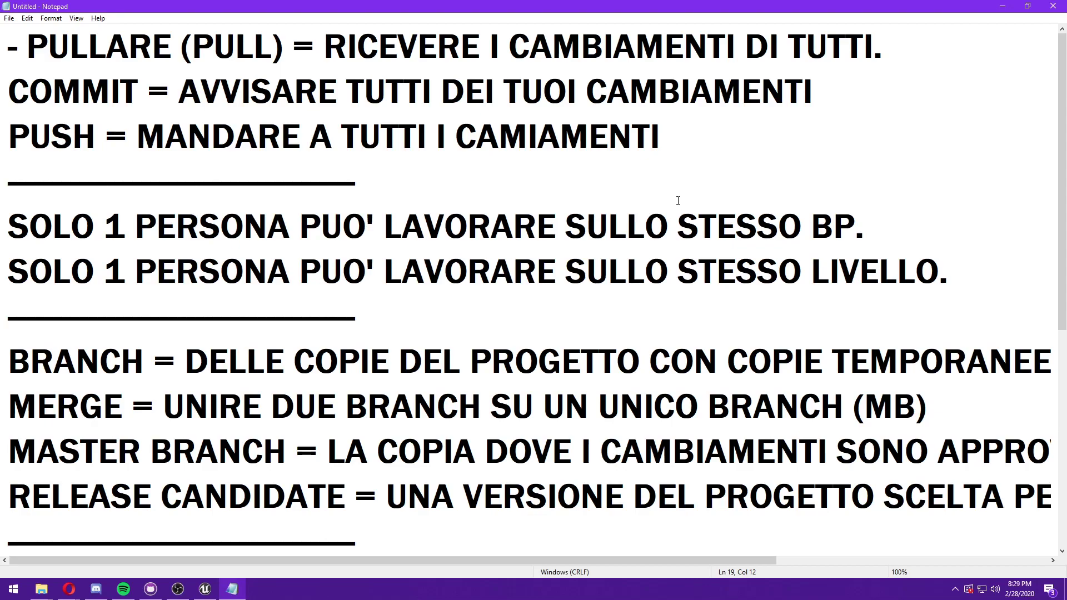
scroll(678, 200, "down", 3)
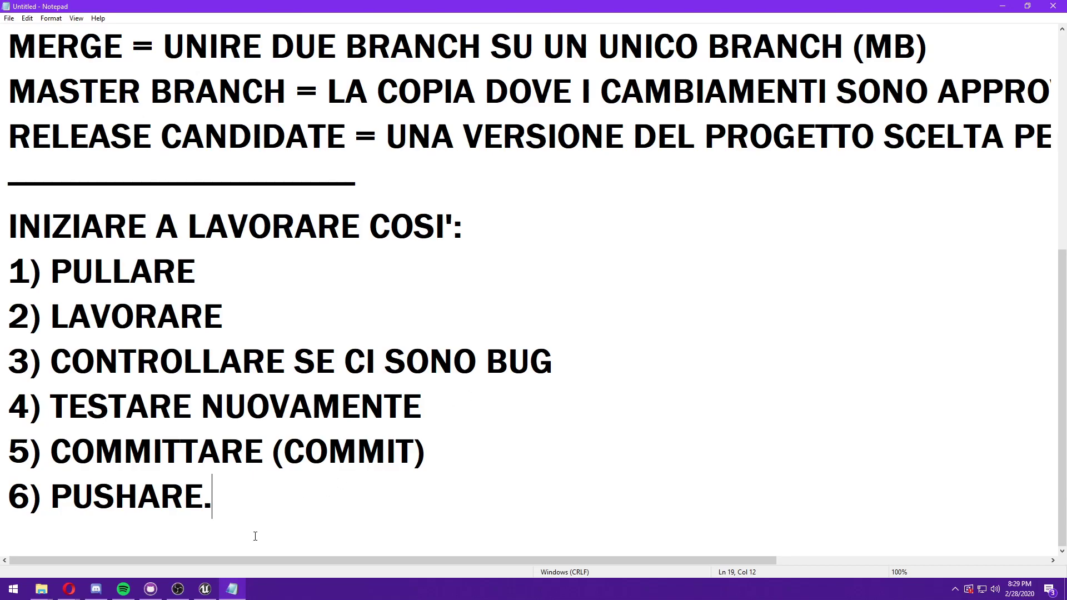
left_click(206, 588)
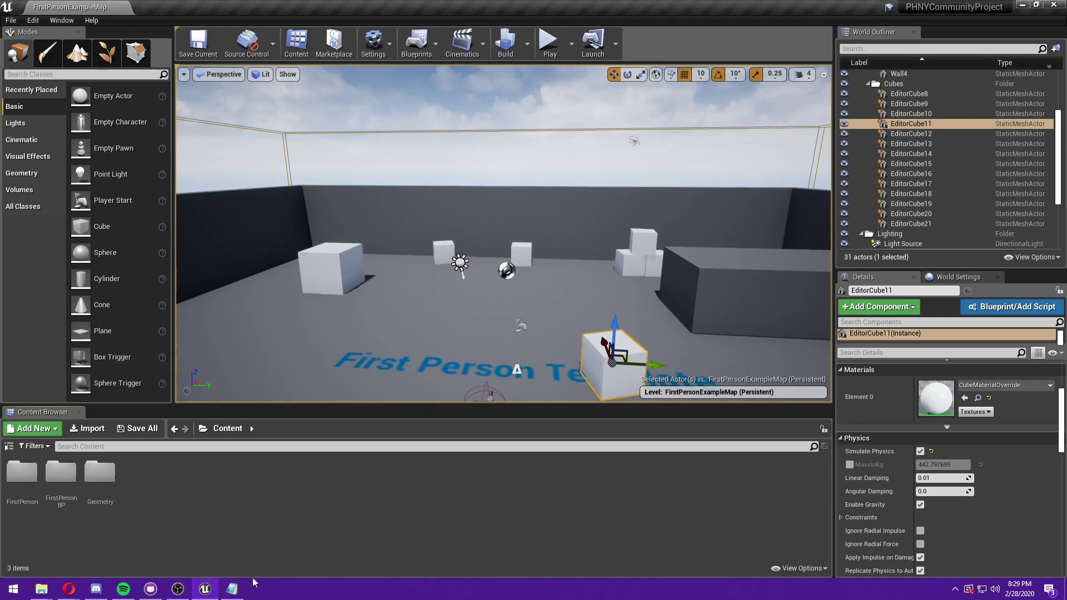
Switch from the Unreal Editor back to the Notepad notes via the taskbar.
left_click(232, 589)
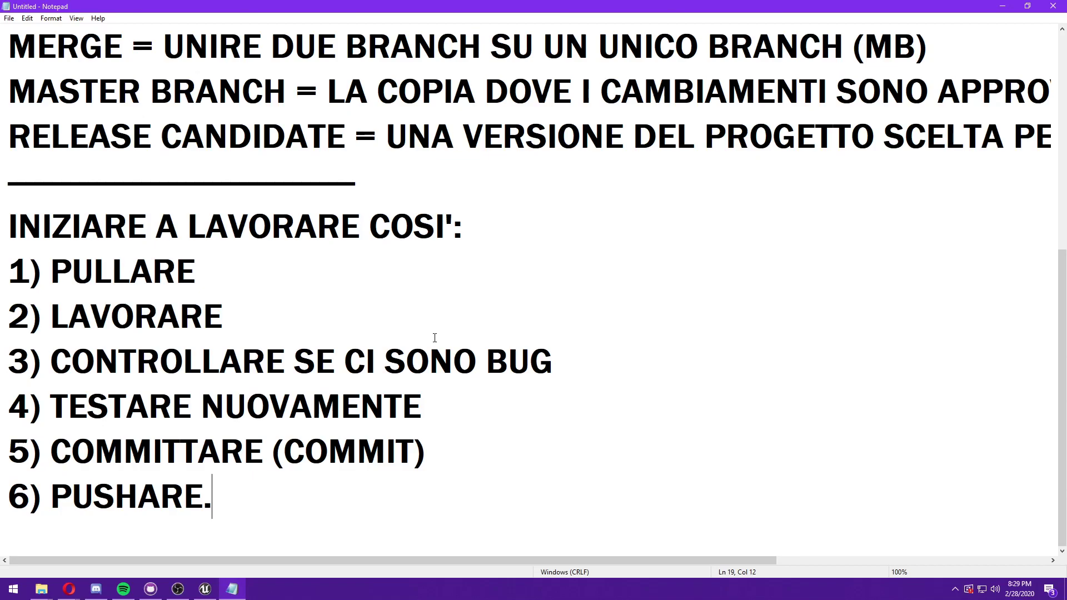
Open a fresh empty line below '6) PUSHARE.' at the end of the workflow list.
scroll(434, 338, "up", 3)
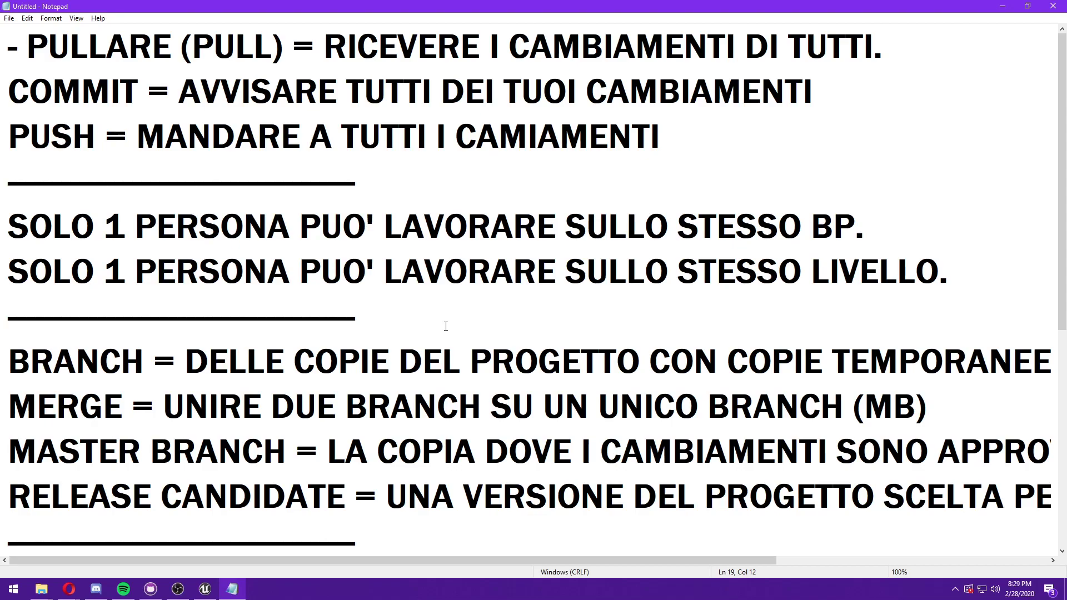
scroll(446, 327, "down", 3)
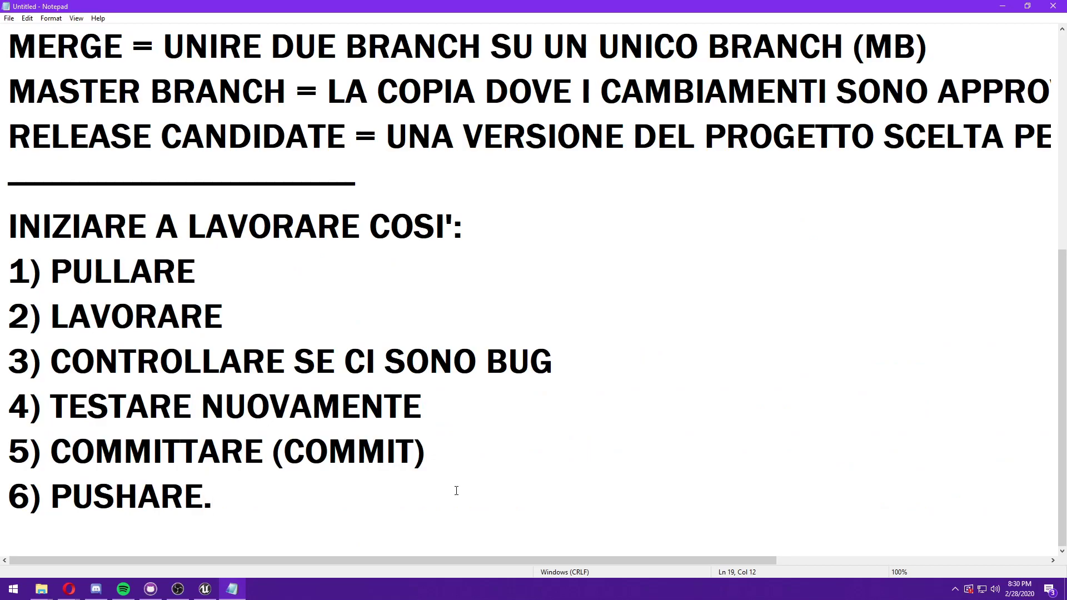
key("Return")
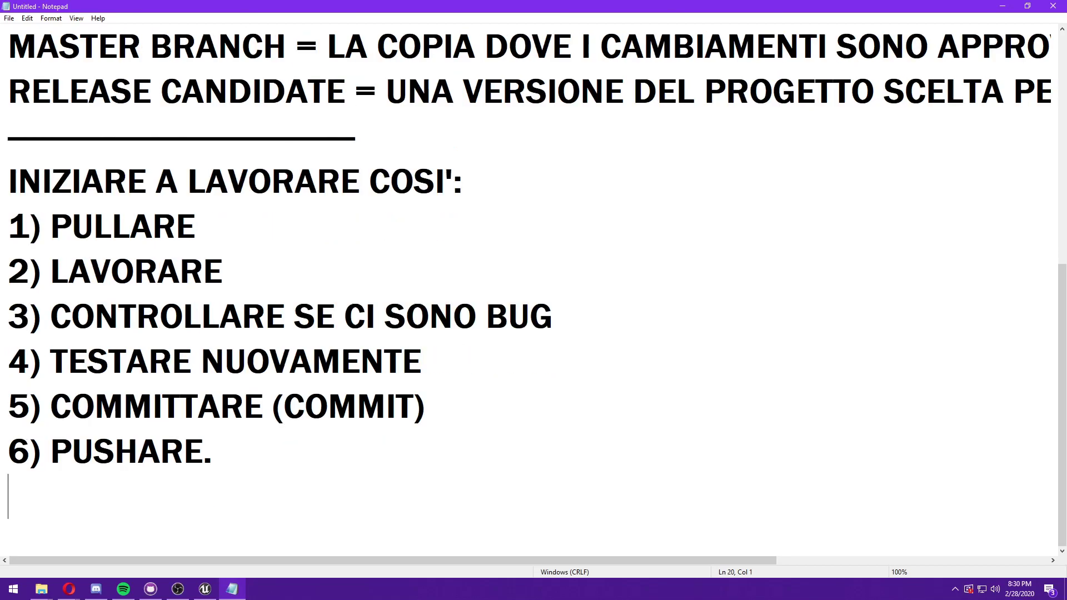
Paste a closing underscore rule under the workflow list and lengthen it.
type("_______________________________________")
key("Return")
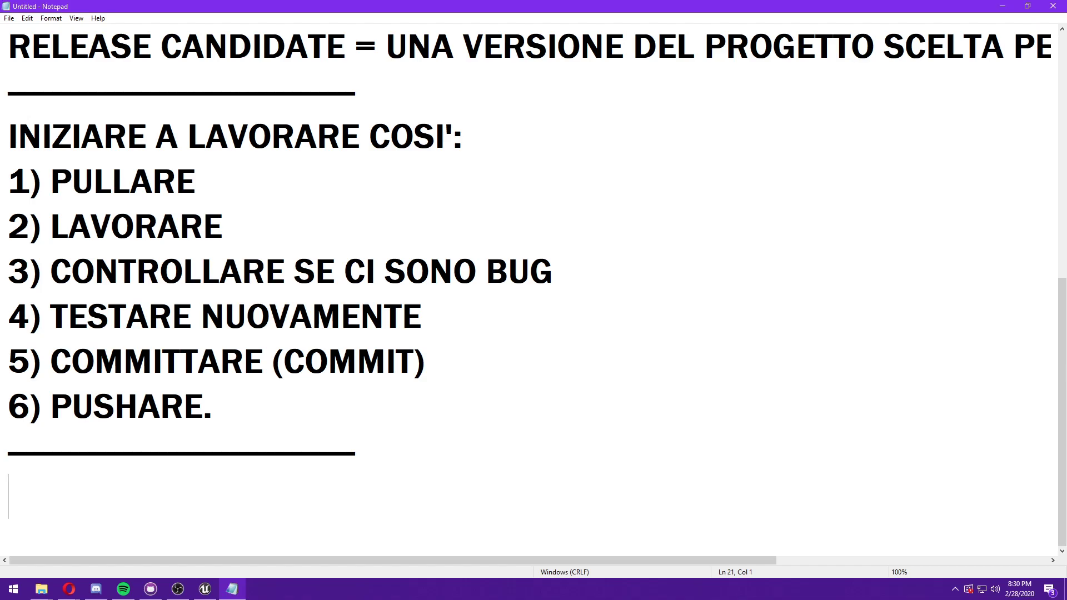
left_click(729, 425)
left_click(470, 445)
type("_______________________________________")
left_click(409, 101)
type("_______________________________________")
Extend the separator rules under PUSH, LIVELLO and the other sections to full width.
scroll(433, 147, "up", 3)
left_click(392, 318)
key("ctrl+v")
left_click(395, 184)
type("_______________________________________")
scroll(610, 254, "down", 3)
scroll(610, 254, "up", 3)
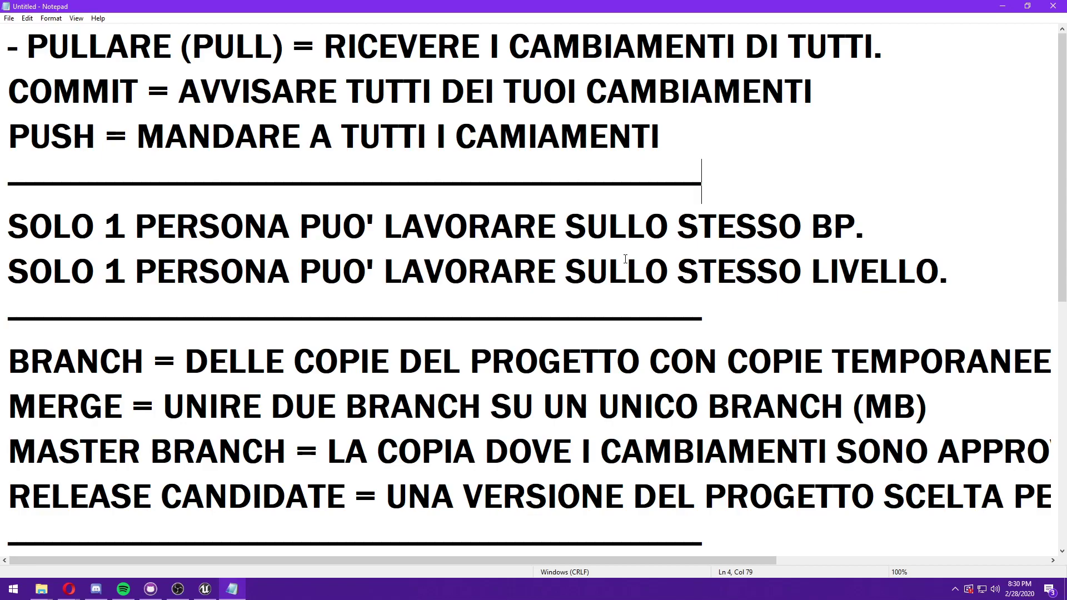
type("_______________________________________")
left_click(761, 317)
type("_______________________________________")
left_click(736, 533)
key("ctrl+v")
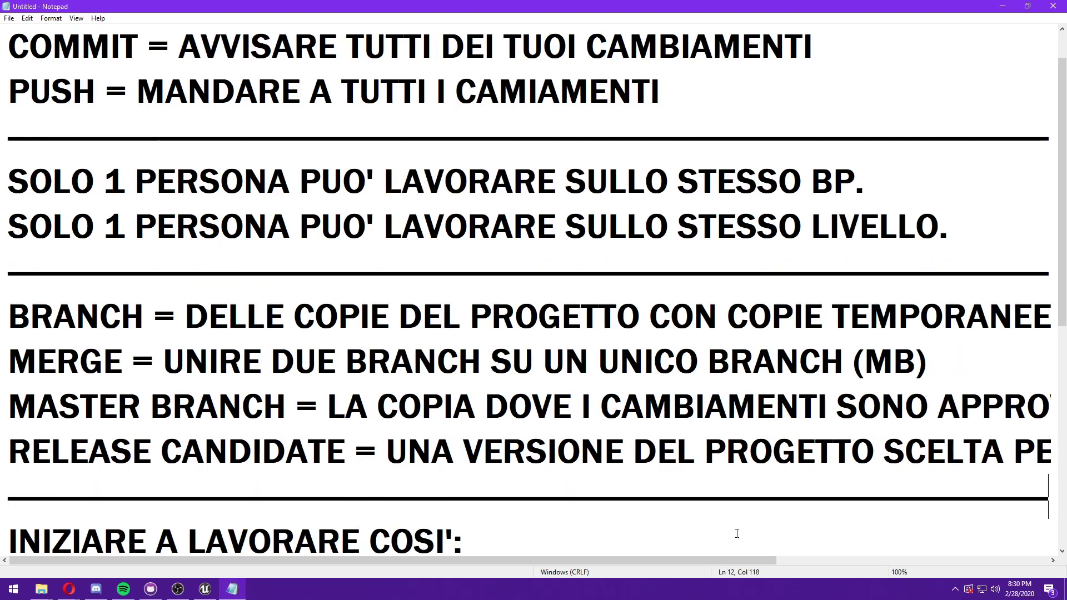
scroll(737, 533, "down", 3)
left_click(745, 449)
key("ctrl+v")
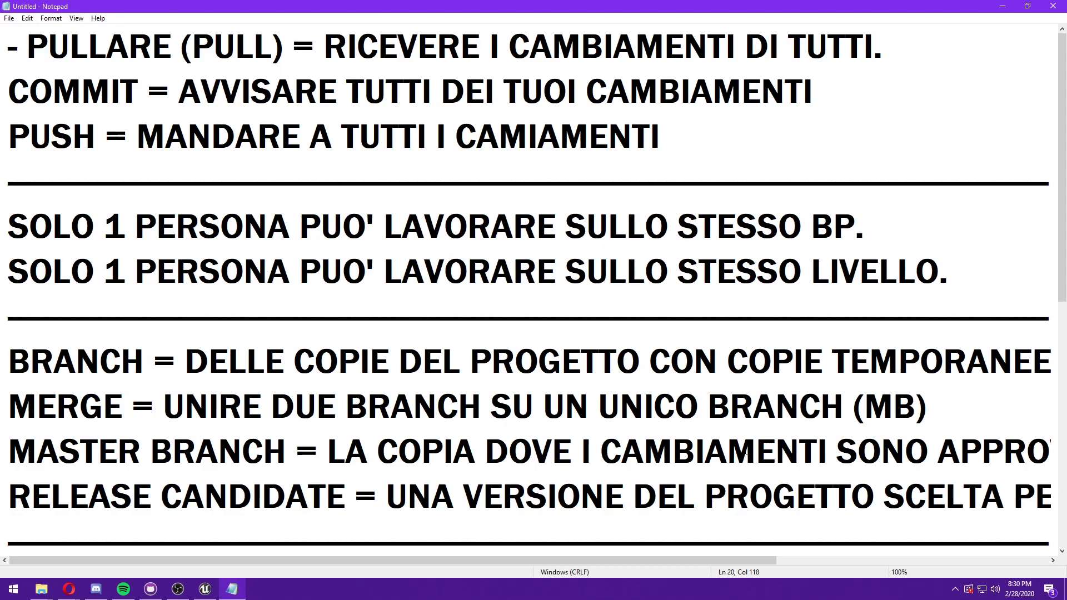
Insert blank lines after the PUSH definition, around the BP and SOLO lines, and after LIVELLO.
left_click(664, 171)
key("Return")
left_click(883, 265)
key("Return")
scroll(884, 262, "down", 4)
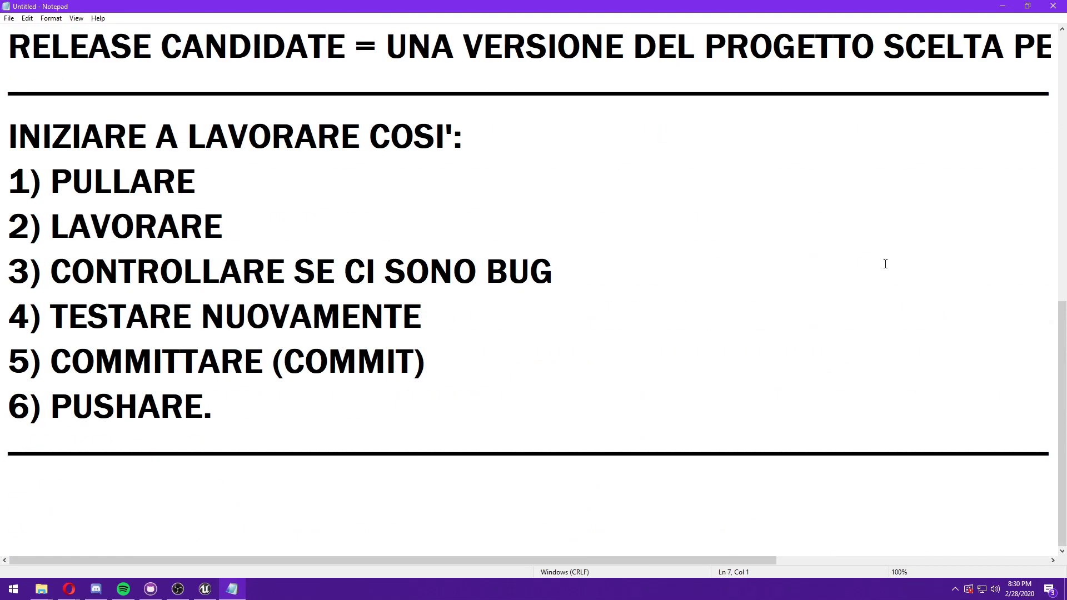
scroll(877, 224, "up", 4)
key("BackSpace")
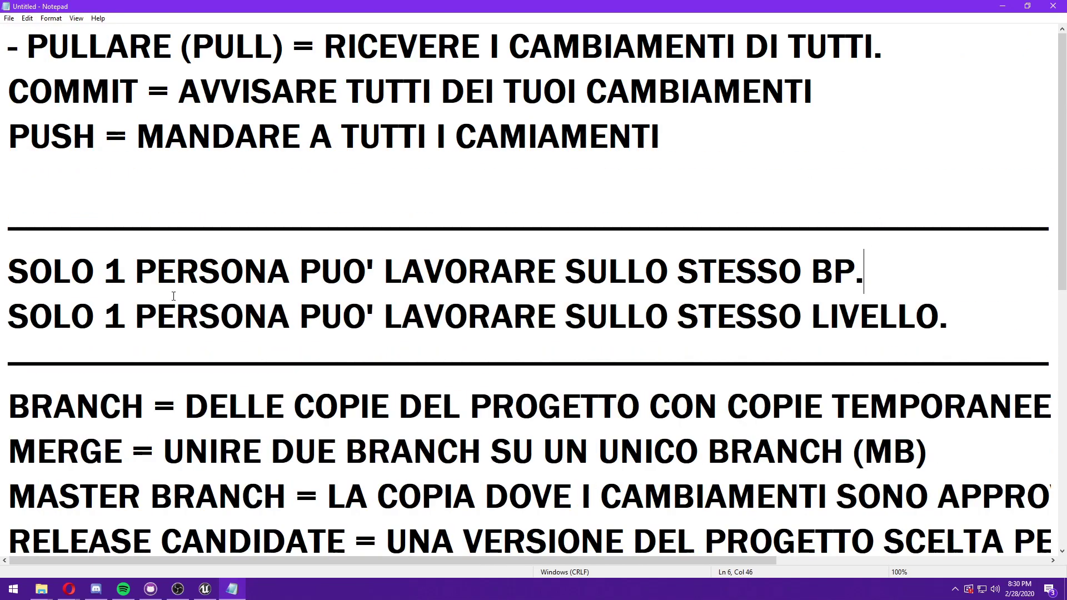
key("Home")
key("Return")
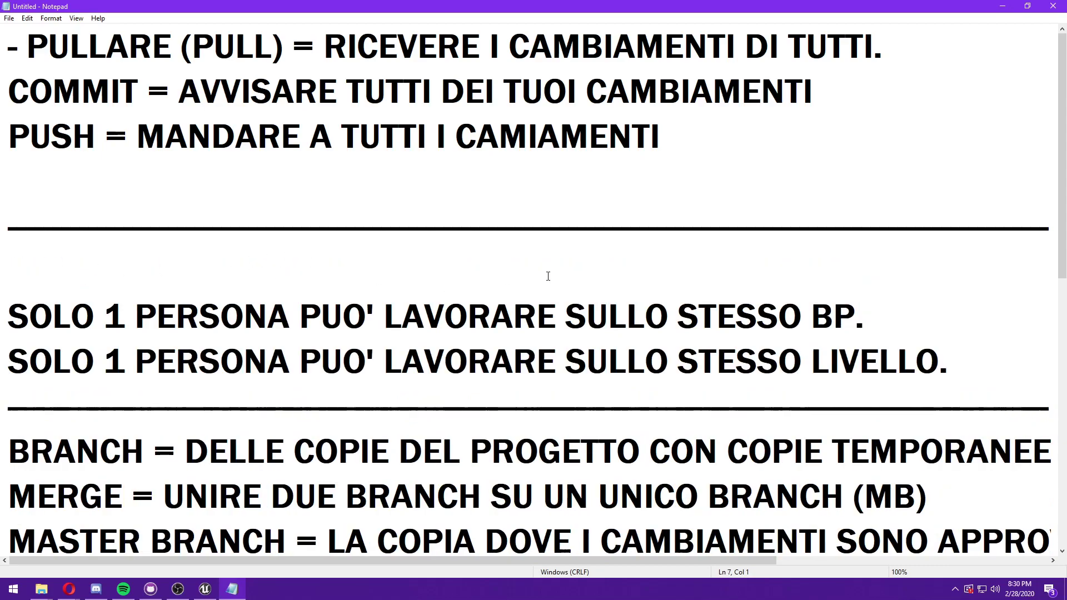
scroll(806, 194, "down", 2)
scroll(909, 186, "up", 2)
left_click(964, 368)
key("Return")
Add blank lines around BRANCH, RELEASE CANDIDATE, the INIZIARE heading and below '6) PUSHARE.'.
scroll(964, 368, "down", 1)
scroll(893, 322, "down", 2)
scroll(948, 278, "up", 1)
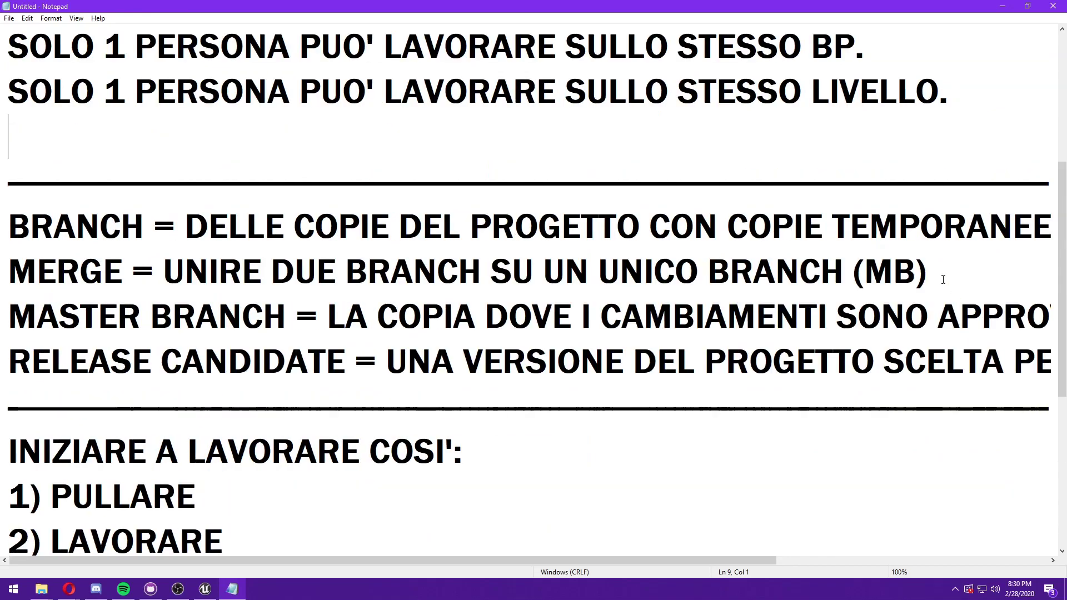
key("Down")
key("Down")
key("Return")
left_click(850, 405)
key("End")
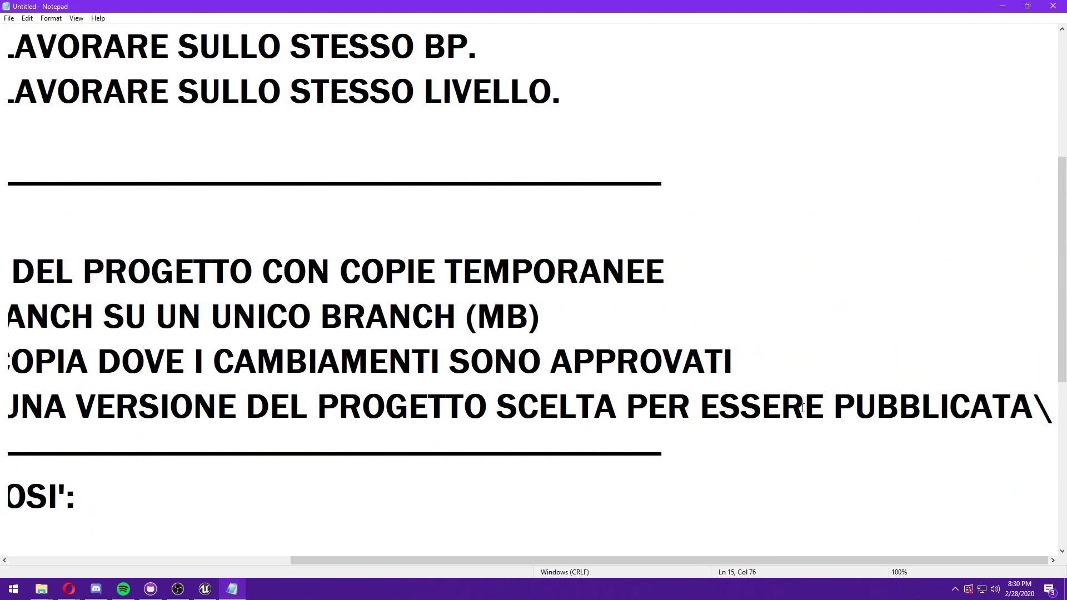
key("Return")
scroll(850, 392, "down", 1)
scroll(507, 307, "down", 2)
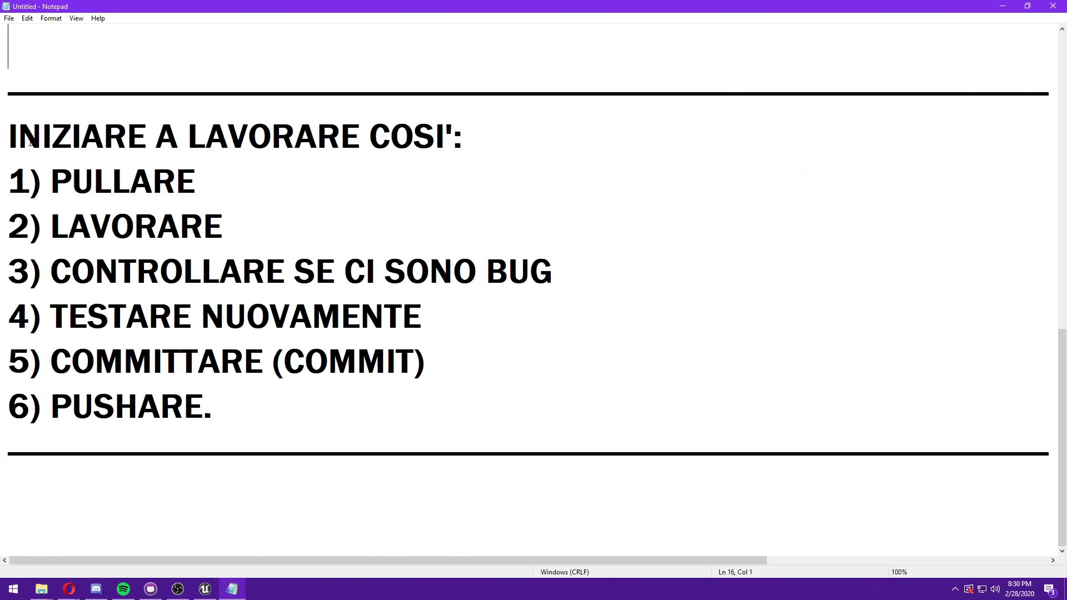
left_click(18, 138)
key("Return")
key("BackSpace")
key("Left")
key("Return")
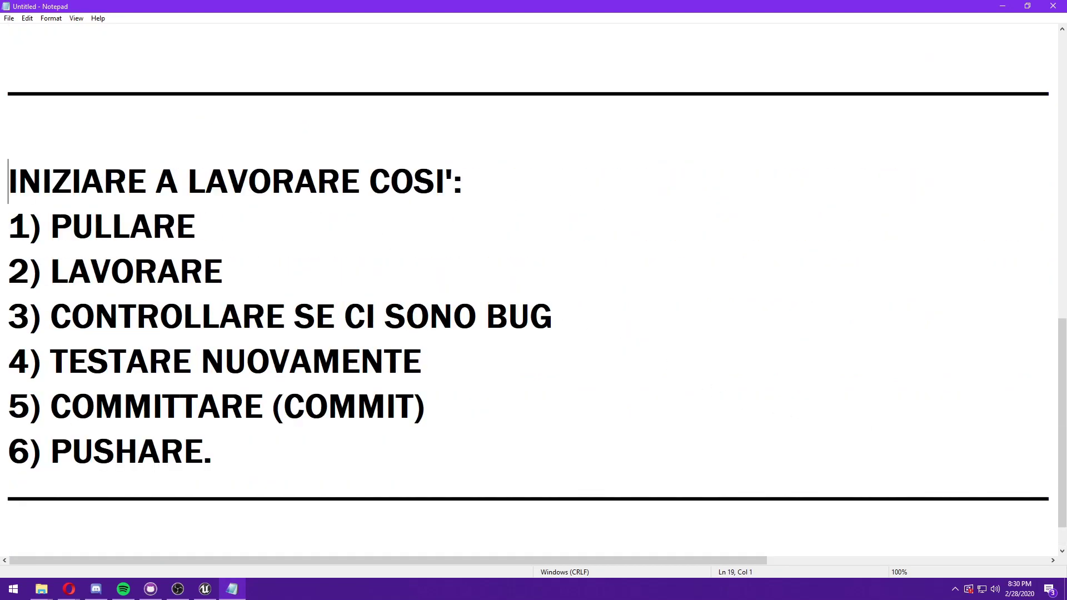
key("Return")
scroll(349, 393, "up", 5)
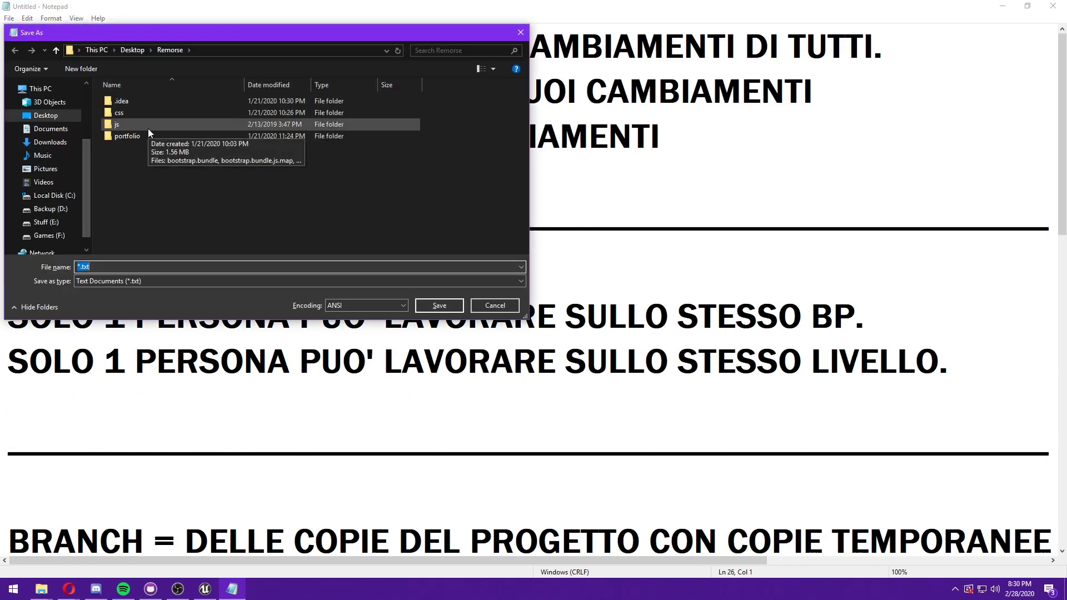
Leave Notepad's Save As dialog and bring up GitHub Desktop showing PHNYCommunityProject on master.
scroll(53, 195, "down", 1)
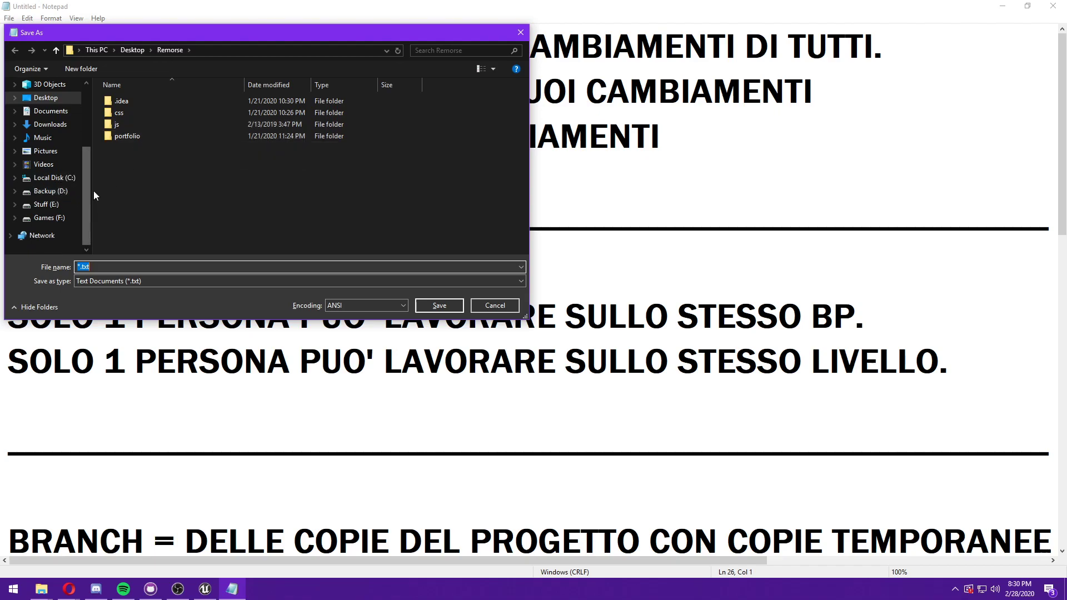
scroll(73, 192, "up", 3)
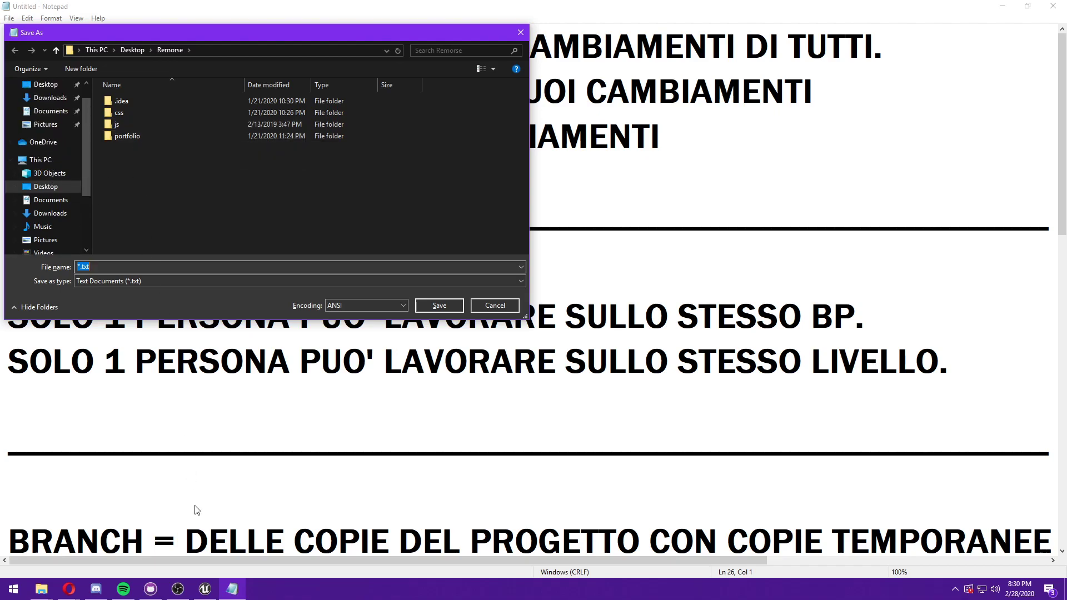
left_click(158, 591)
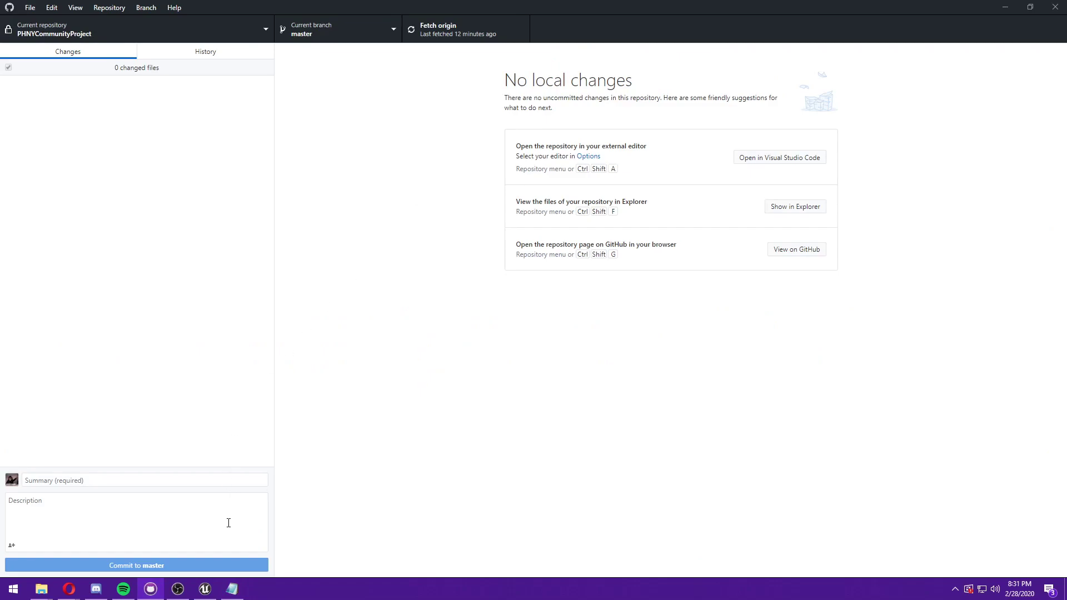
left_click(178, 589)
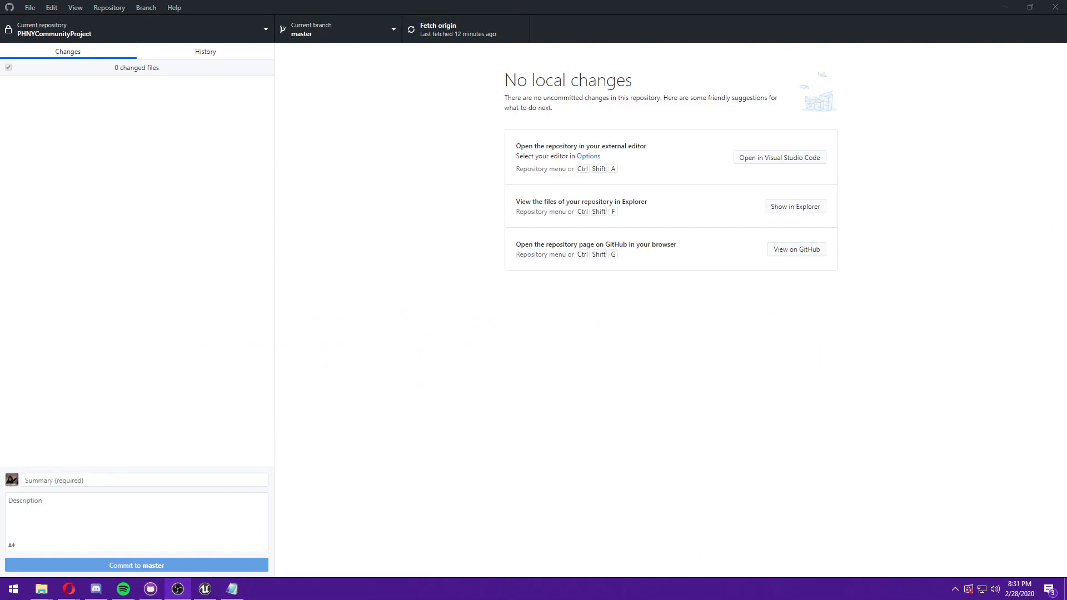